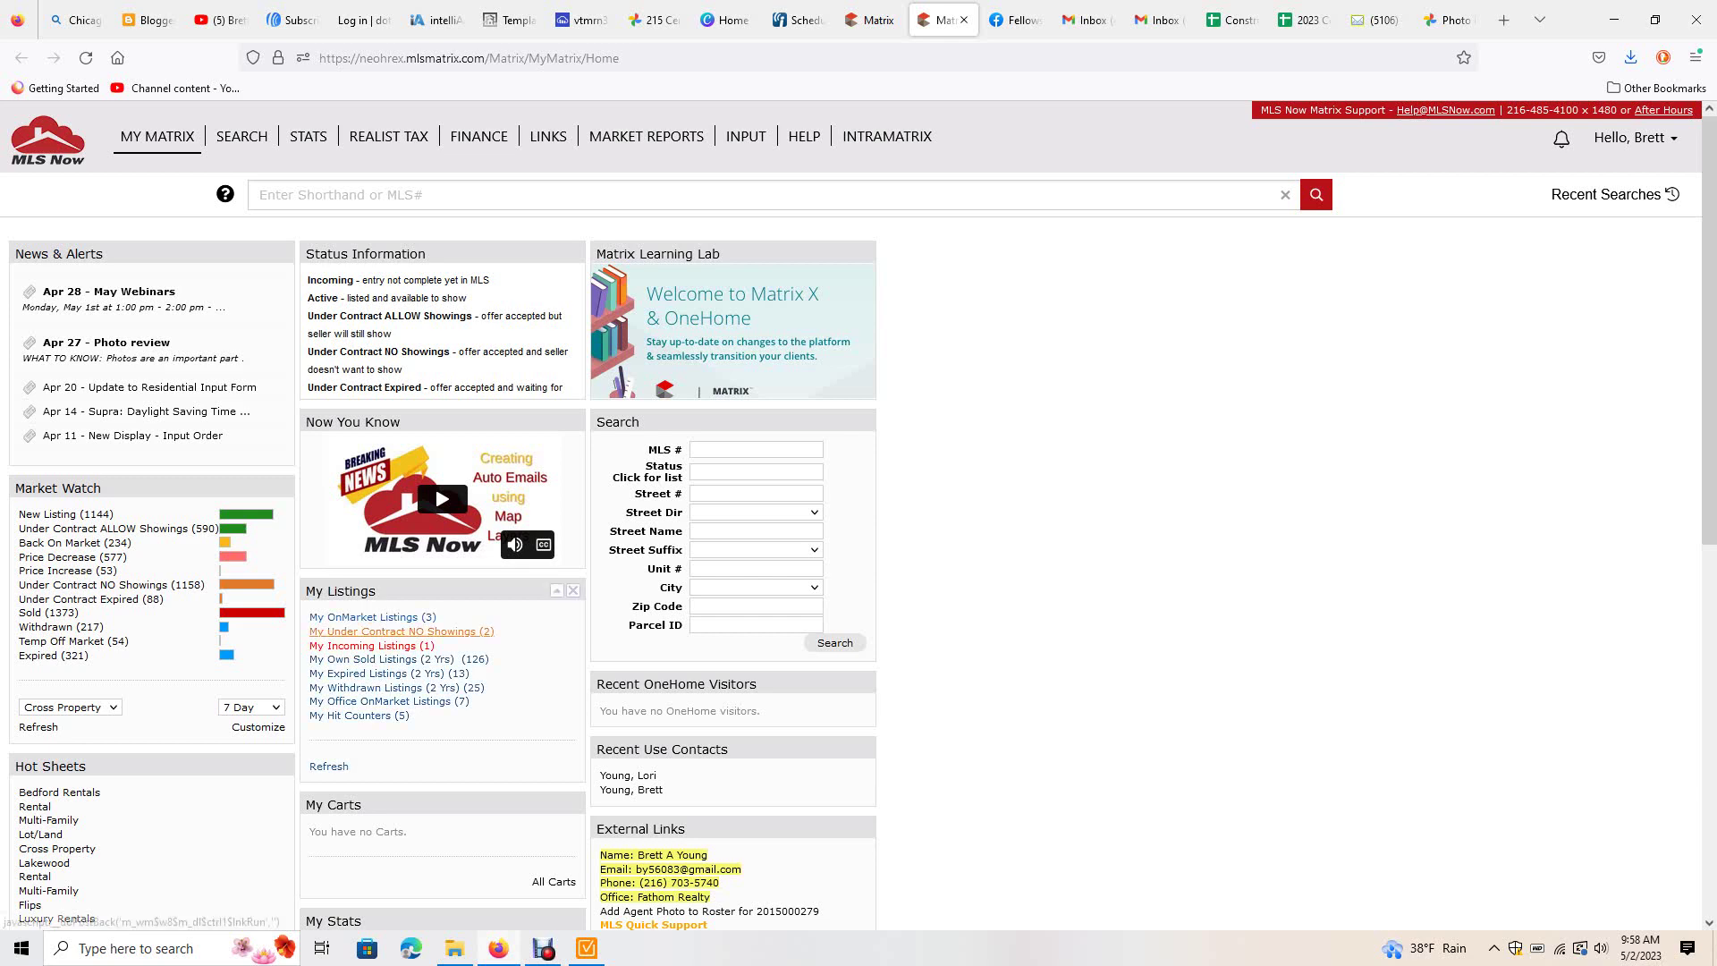
pyautogui.scroll(-3, 859, 536)
pyautogui.scroll(3, 859, 538)
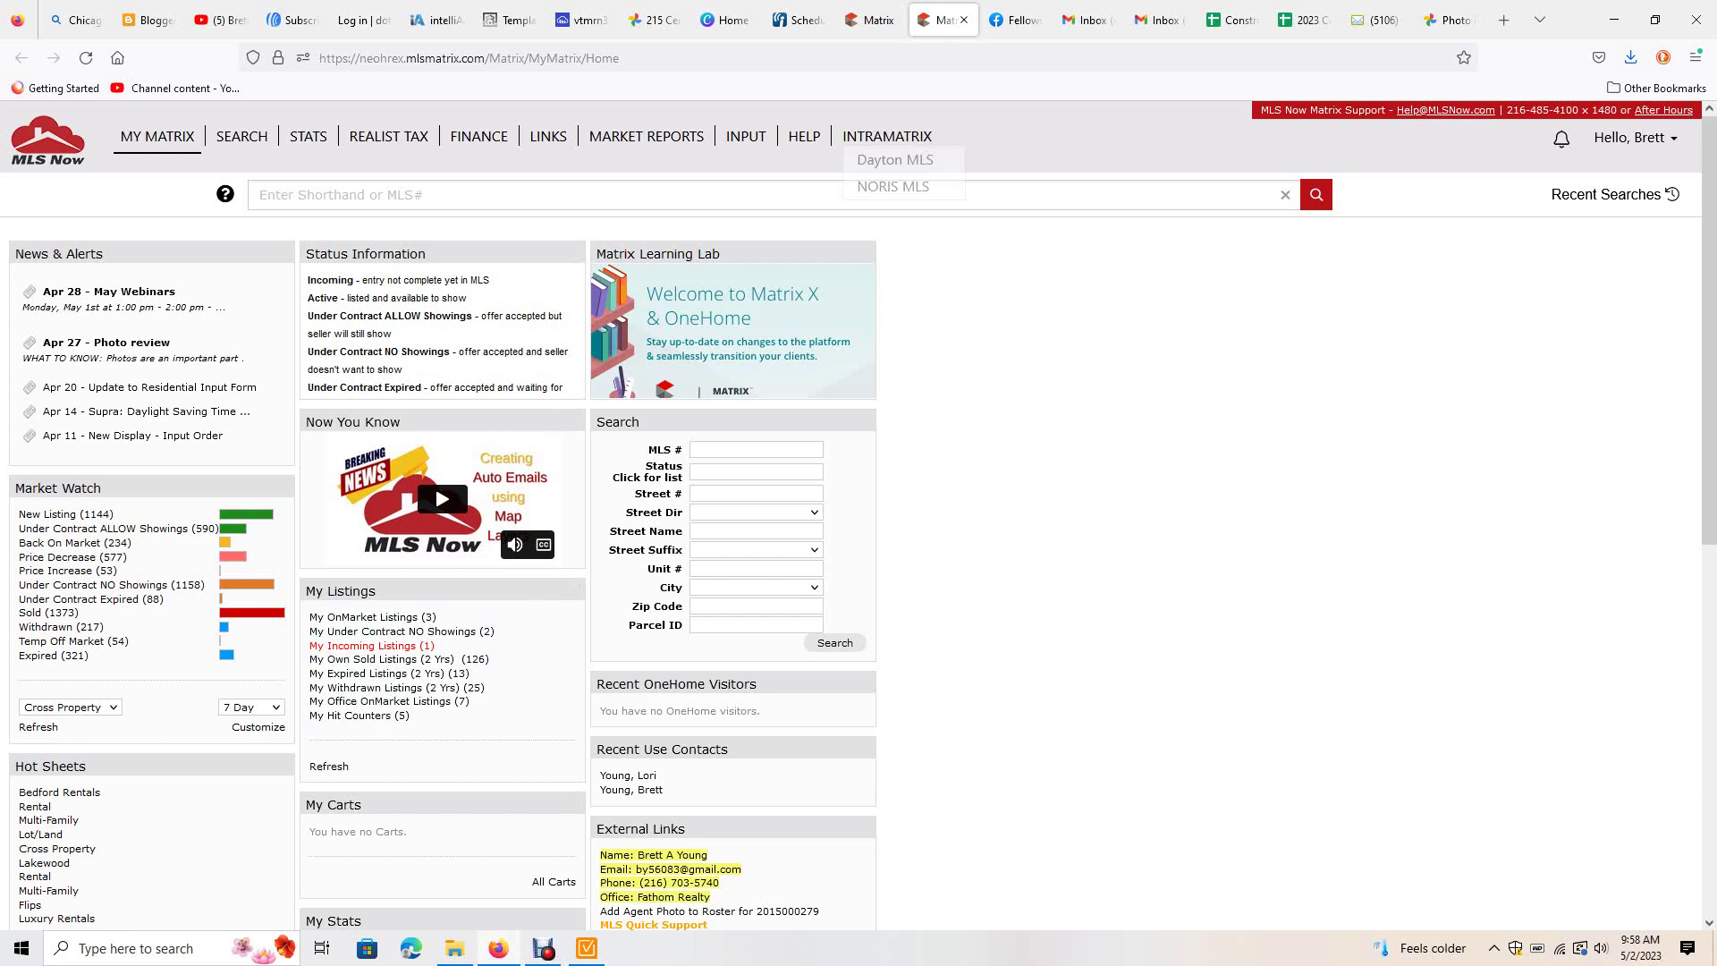
# Switch to the Matrix tab showing Cuyahoga County's Price/Inventory Trend table, Jan 2018–Apr 2023
pyautogui.click(870, 21)
pyautogui.scroll(10, 858, 536)
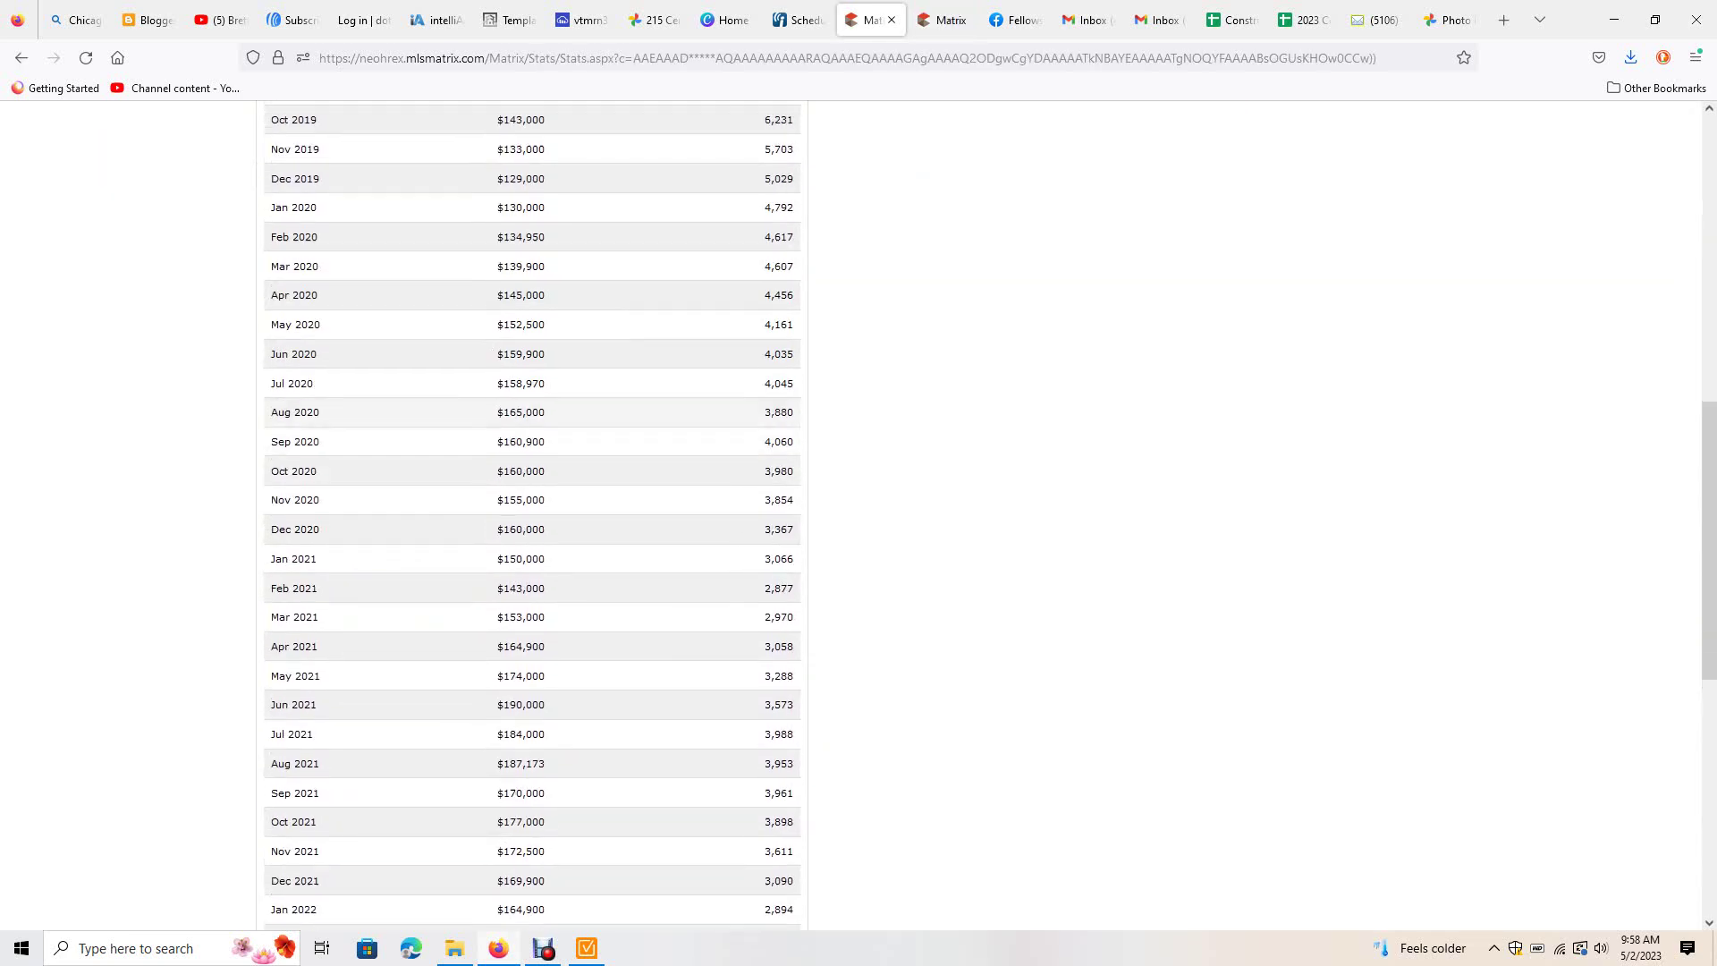
pyautogui.scroll(5, 859, 537)
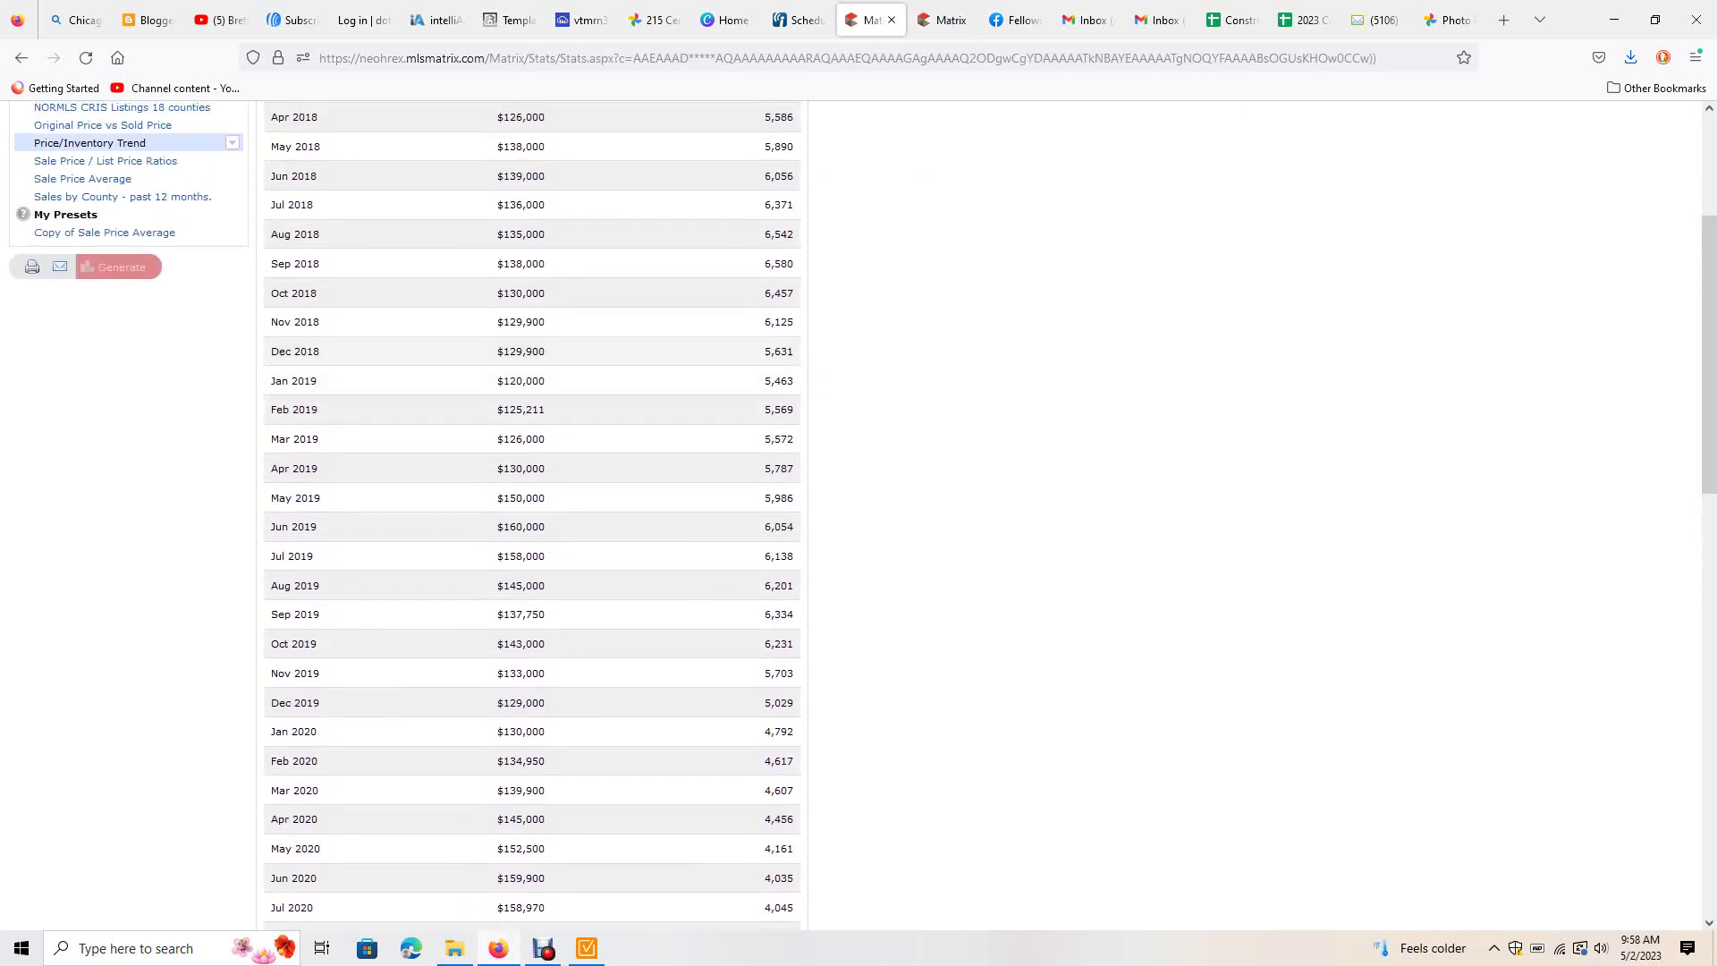
pyautogui.scroll(3, 858, 536)
pyautogui.scroll(3, 859, 537)
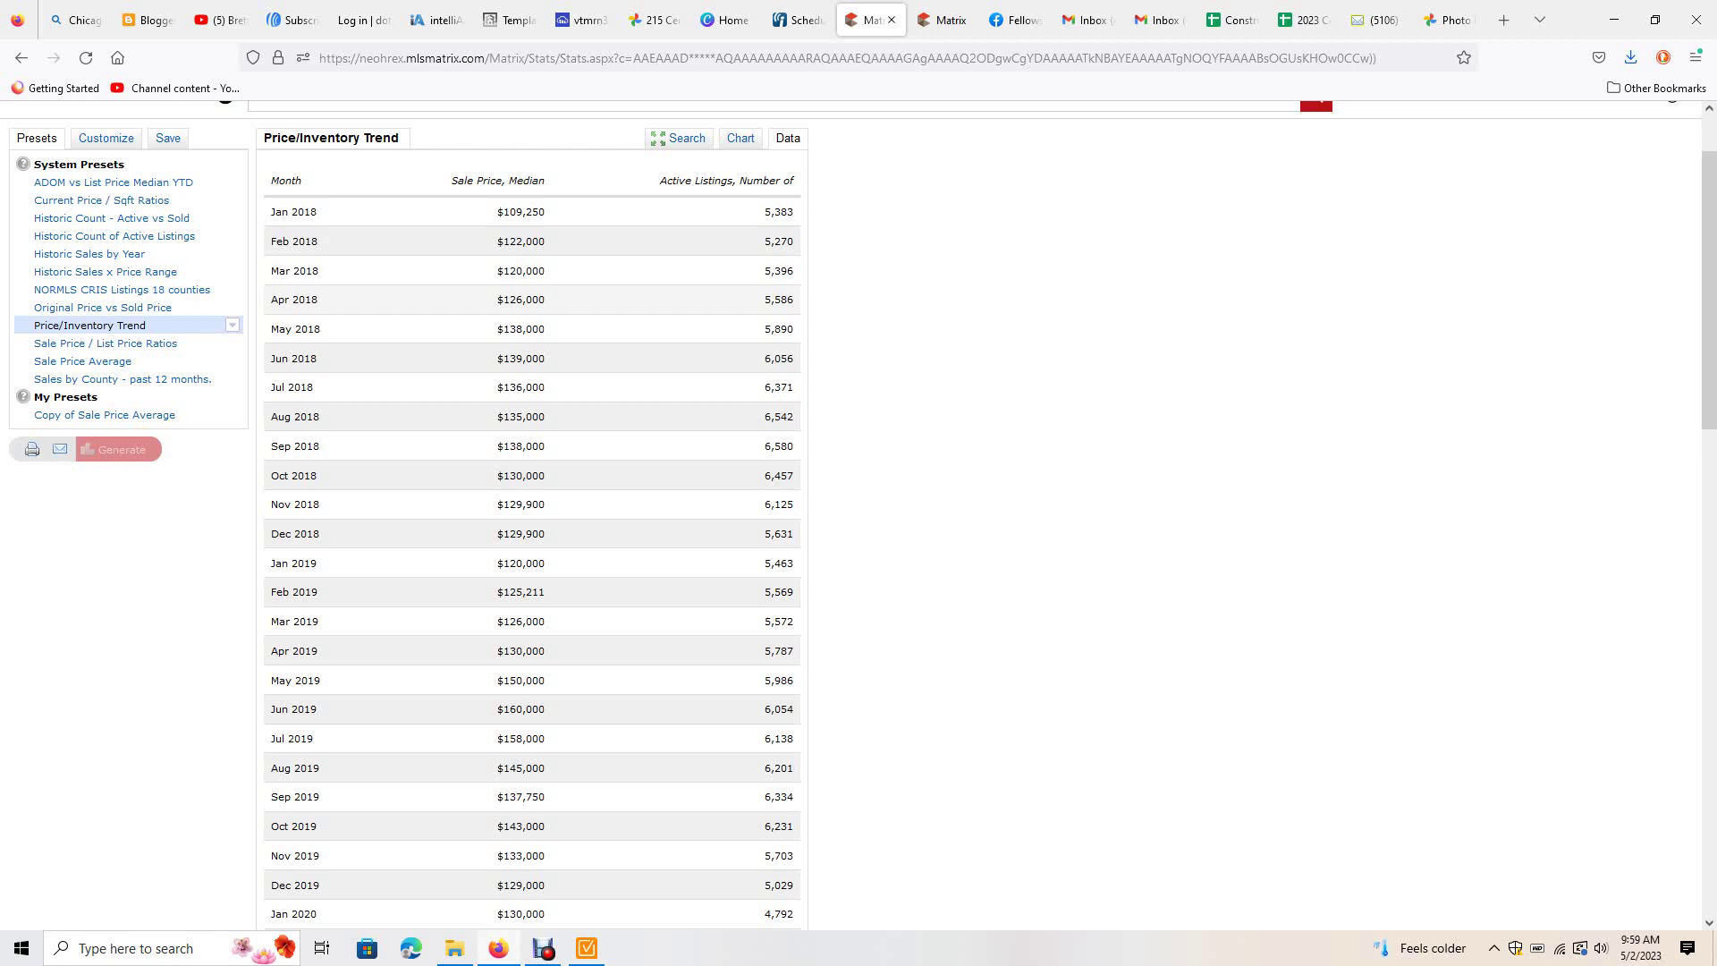
pyautogui.scroll(-5, 859, 537)
pyautogui.scroll(-5, 858, 537)
pyautogui.scroll(-3, 859, 537)
pyautogui.scroll(-2, 859, 537)
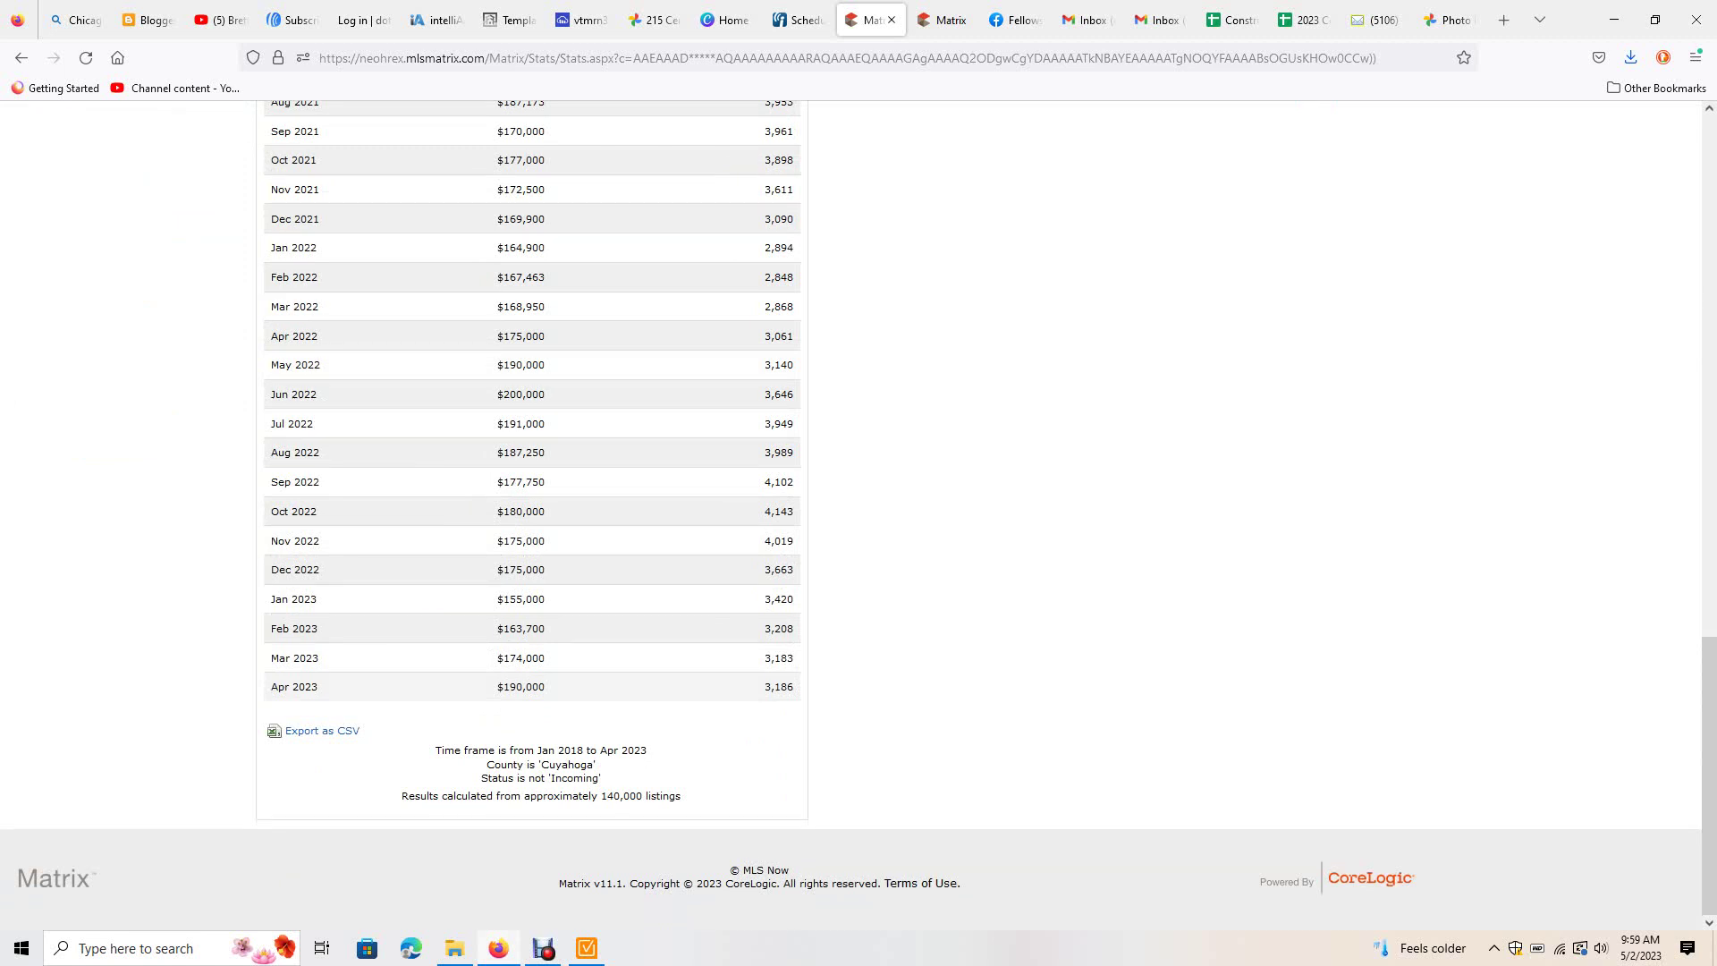
pyautogui.scroll(5, 859, 482)
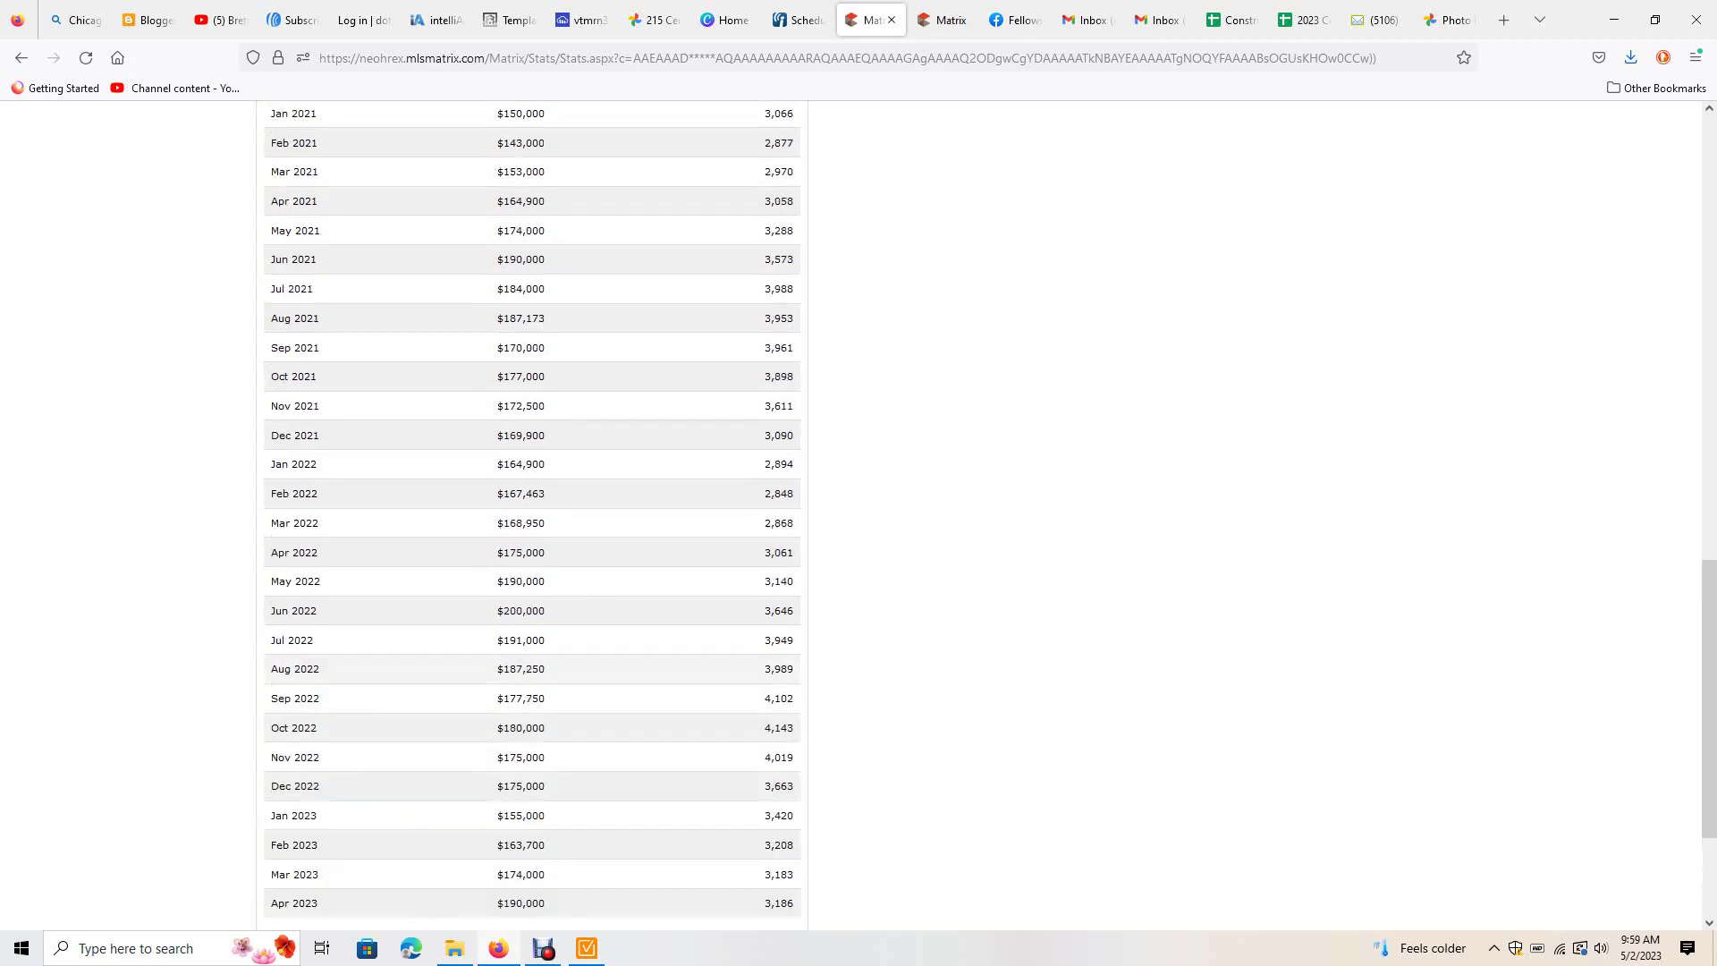
pyautogui.scroll(5, 859, 483)
pyautogui.scroll(5, 859, 483)
pyautogui.scroll(5, 858, 483)
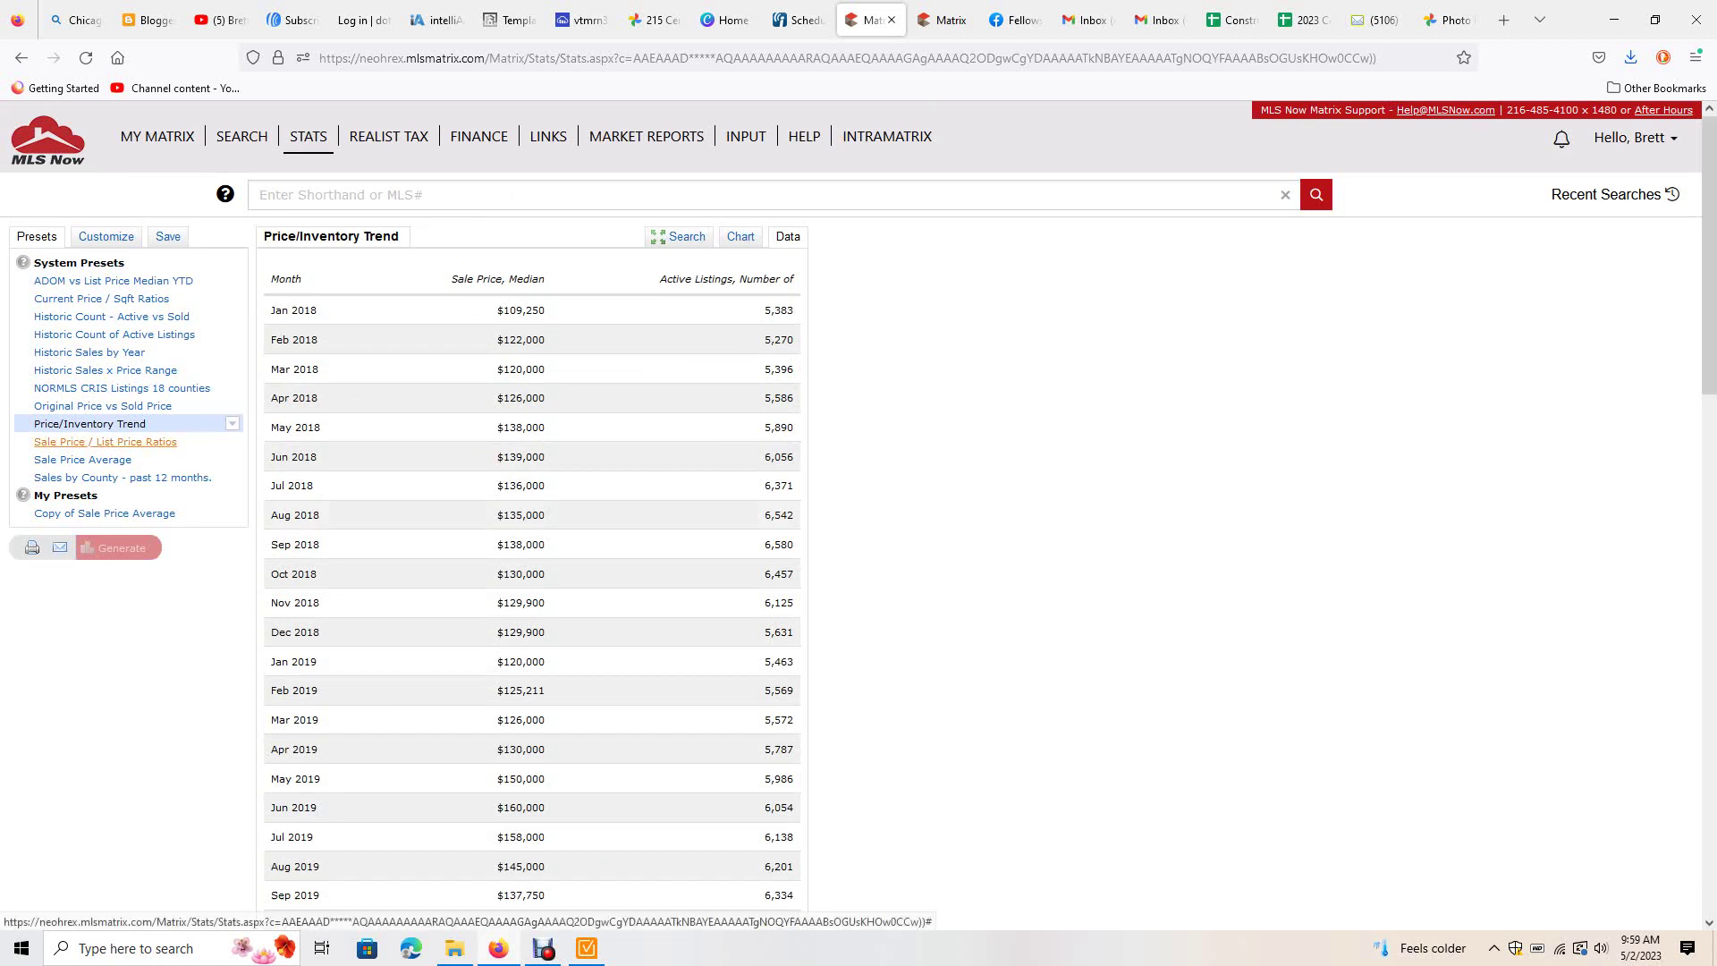
# Generate the Sale Price / List Price Ratios report for Cuyahoga County, Jan 2018–Apr 2023
pyautogui.click(106, 441)
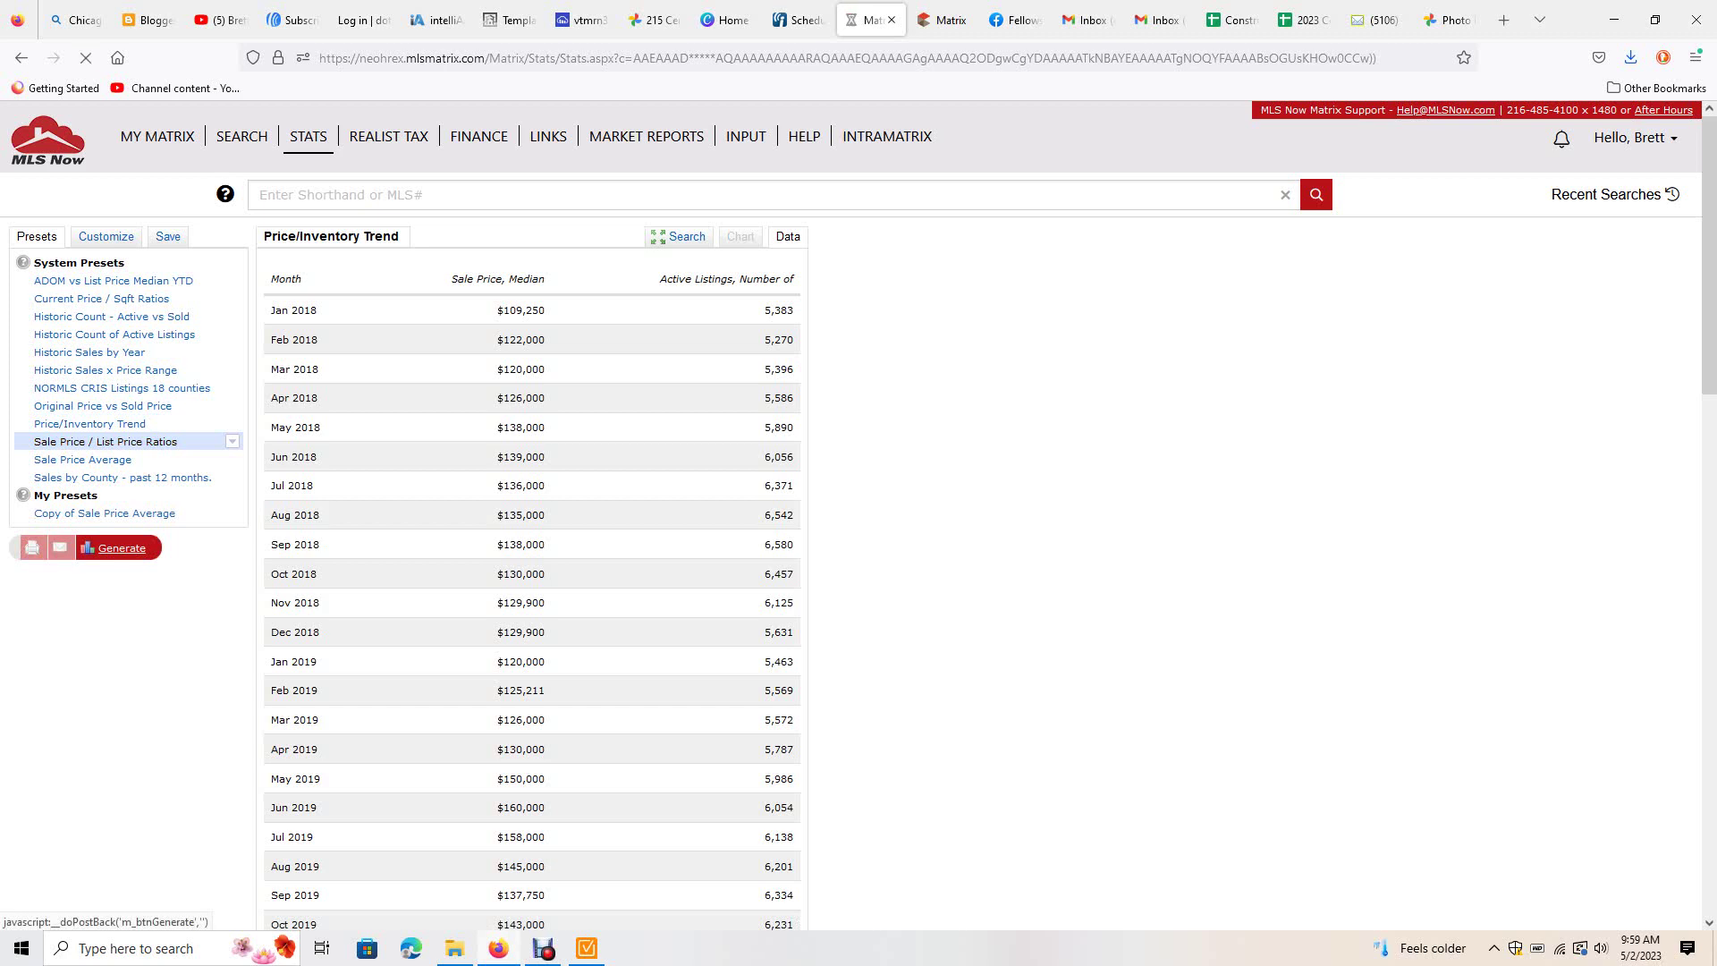
pyautogui.click(122, 547)
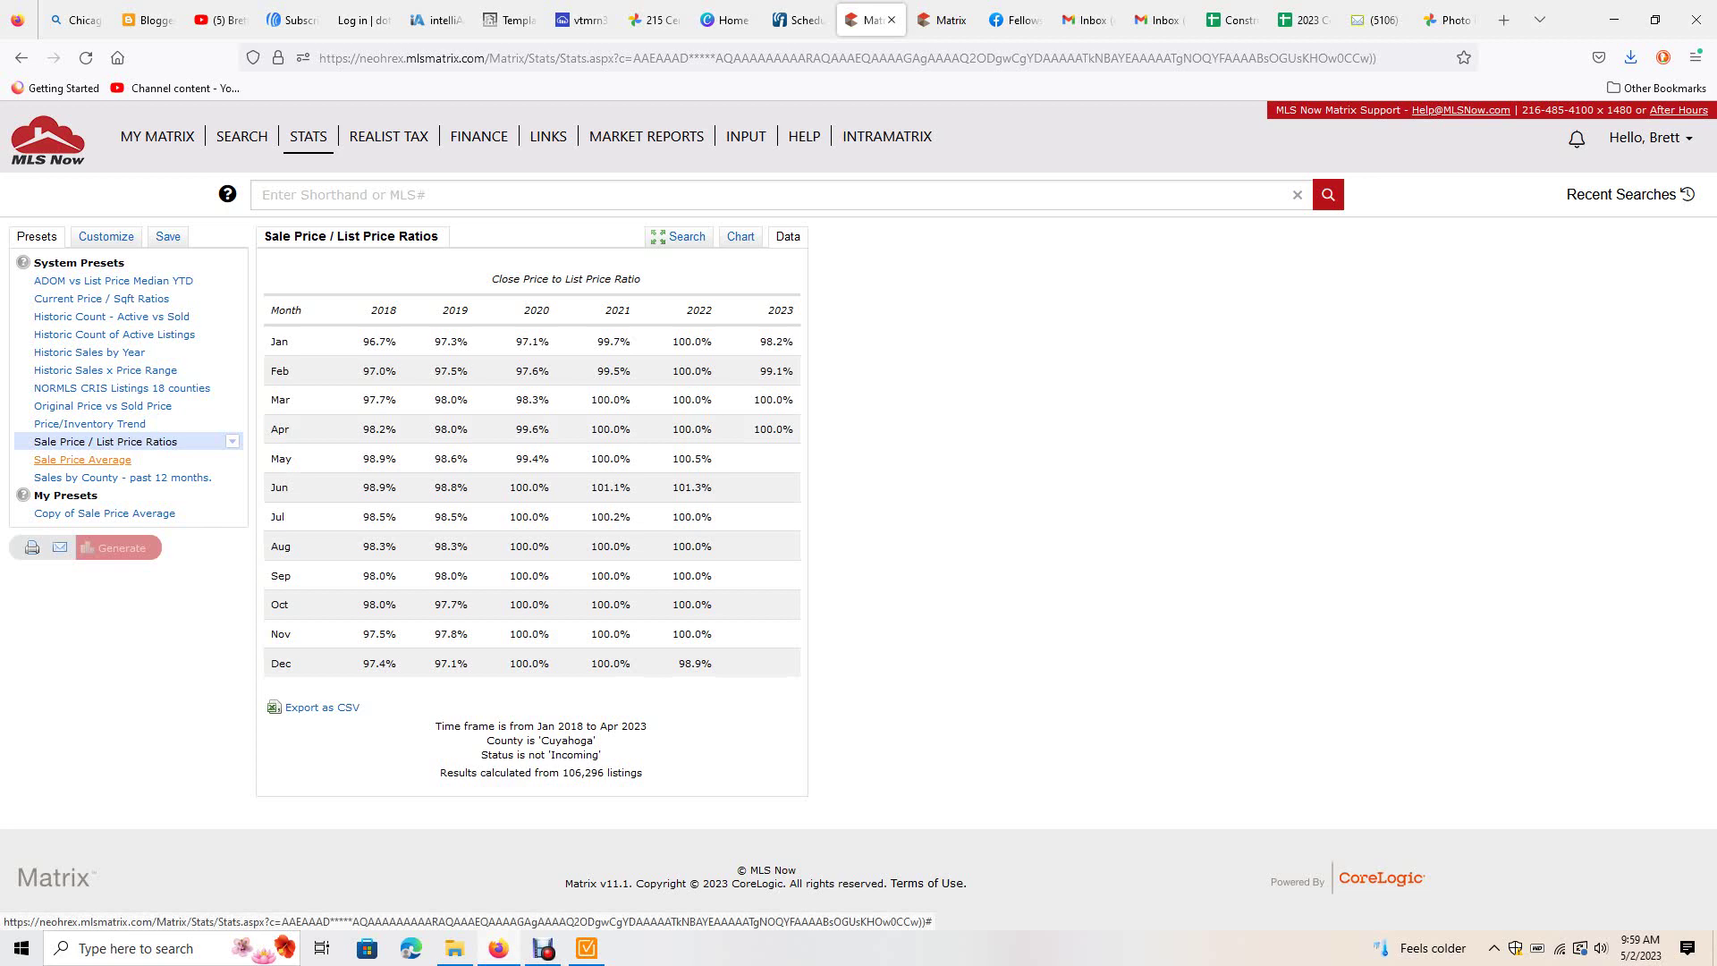
# Generate the Sale Price Average report of Cuyahoga County monthly averages, 2013–April 2023
pyautogui.click(81, 459)
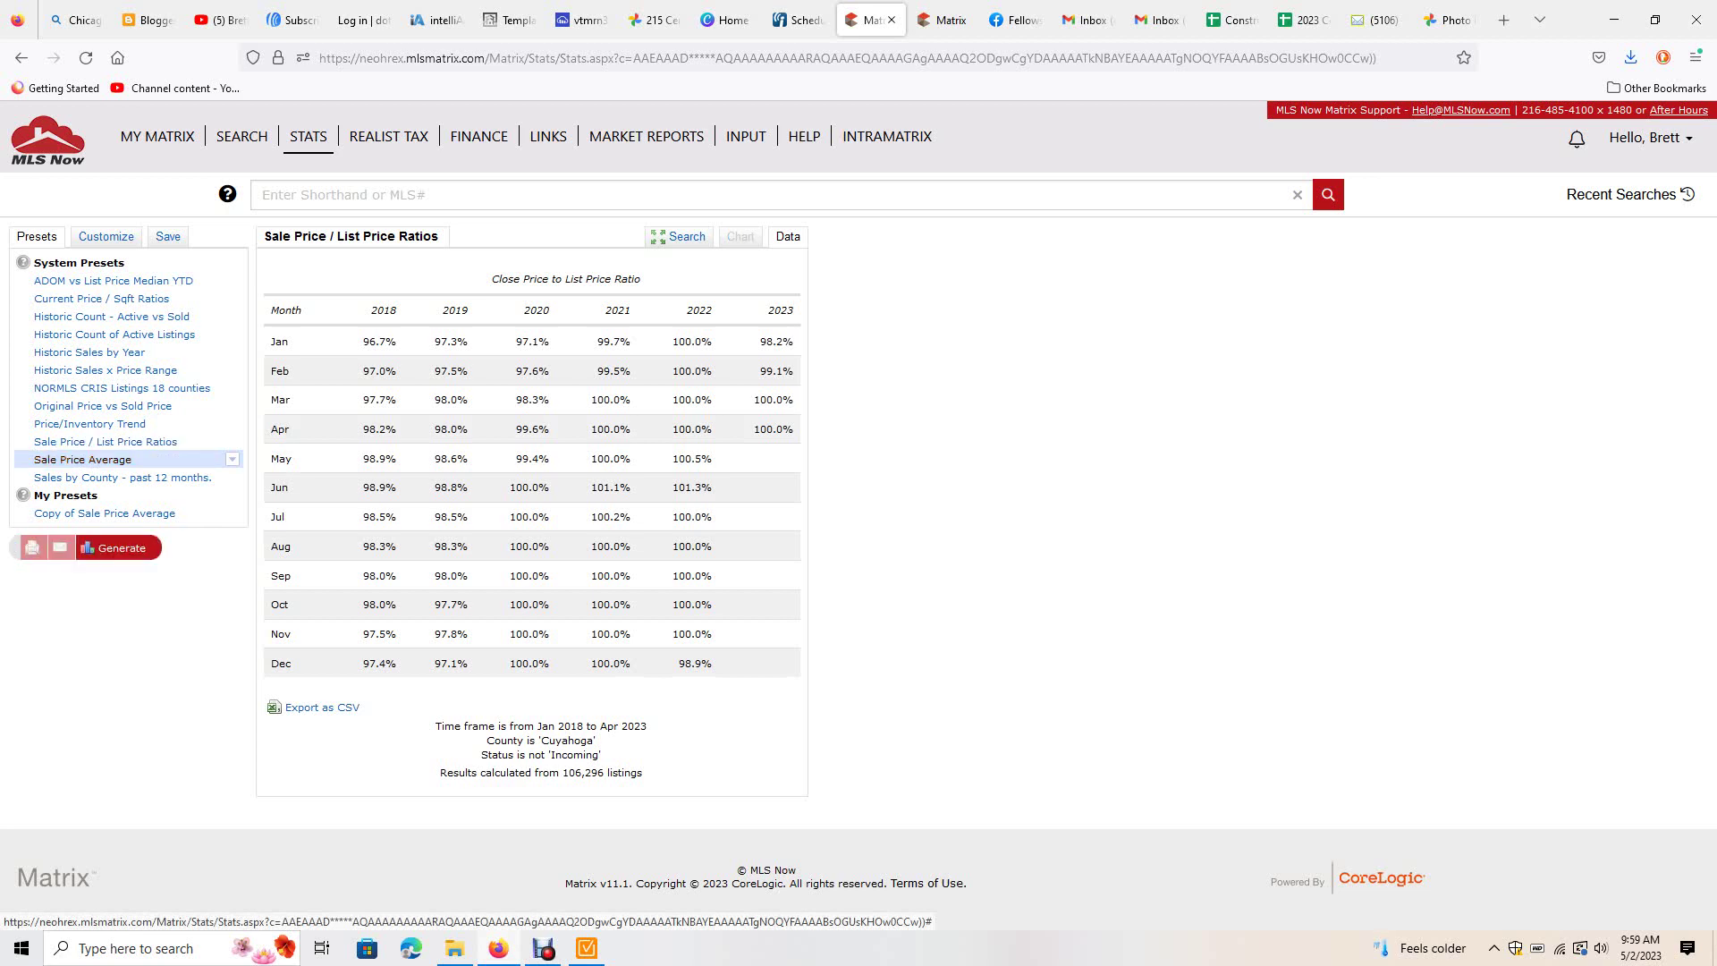
pyautogui.click(121, 547)
pyautogui.scroll(-2, 536, 537)
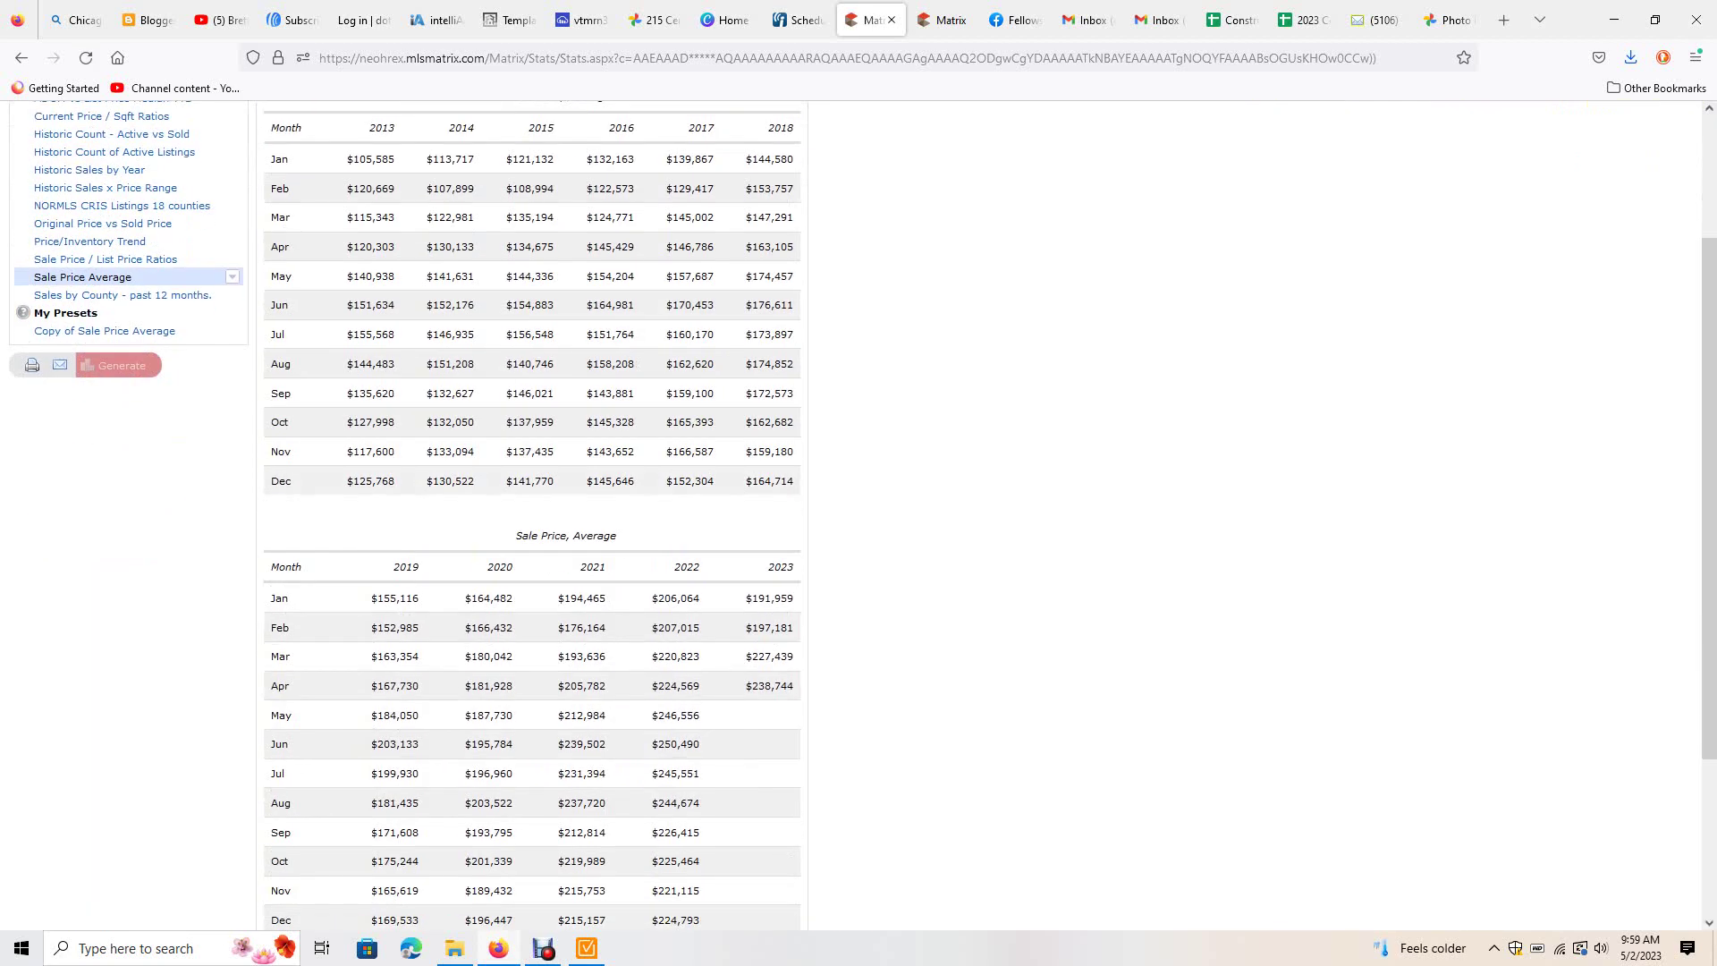
pyautogui.scroll(2, 538, 537)
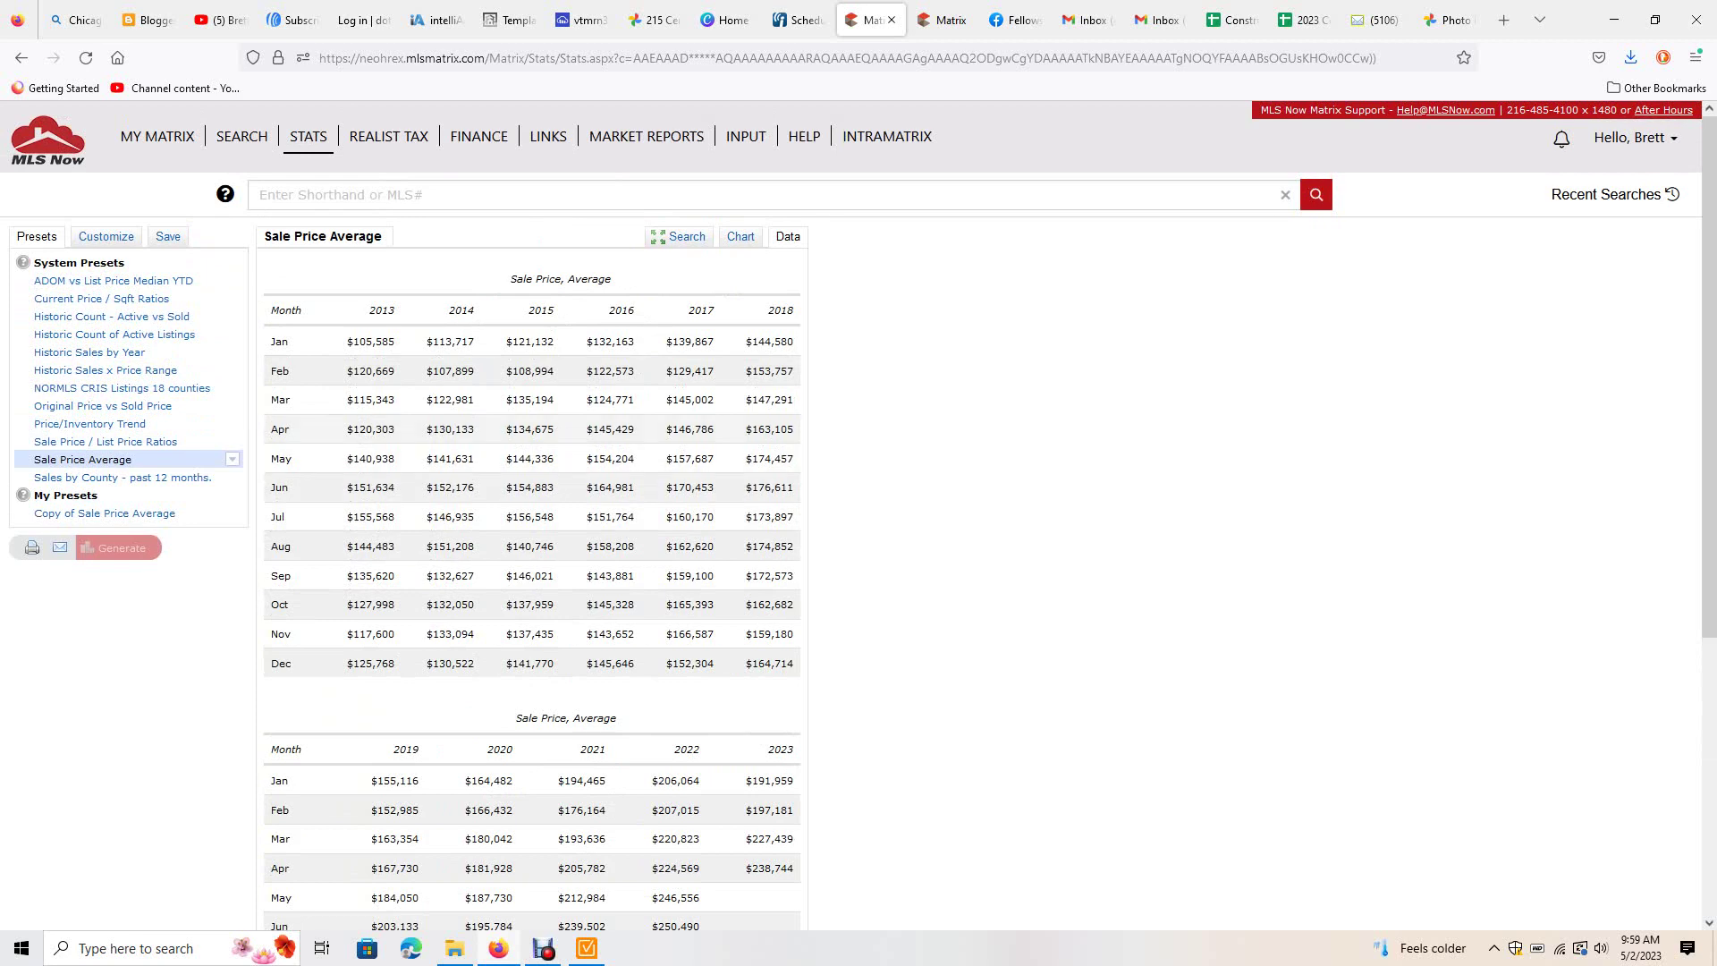
pyautogui.scroll(-3, 538, 538)
pyautogui.scroll(-3, 536, 536)
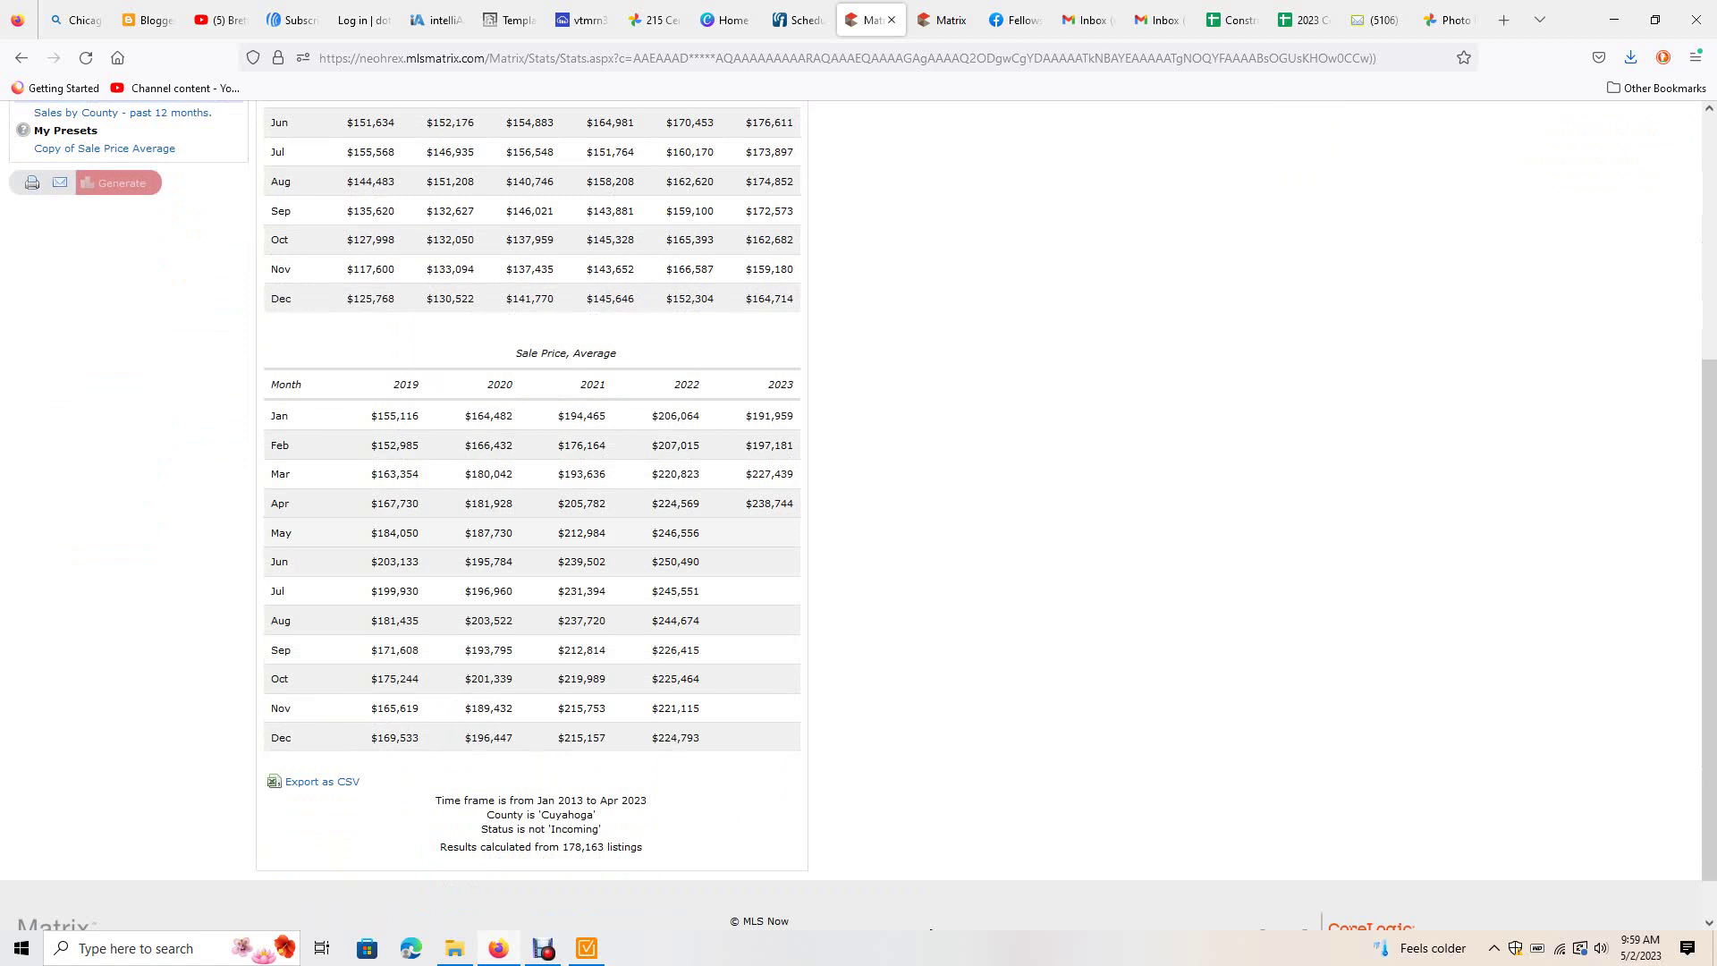
pyautogui.scroll(-1, 859, 537)
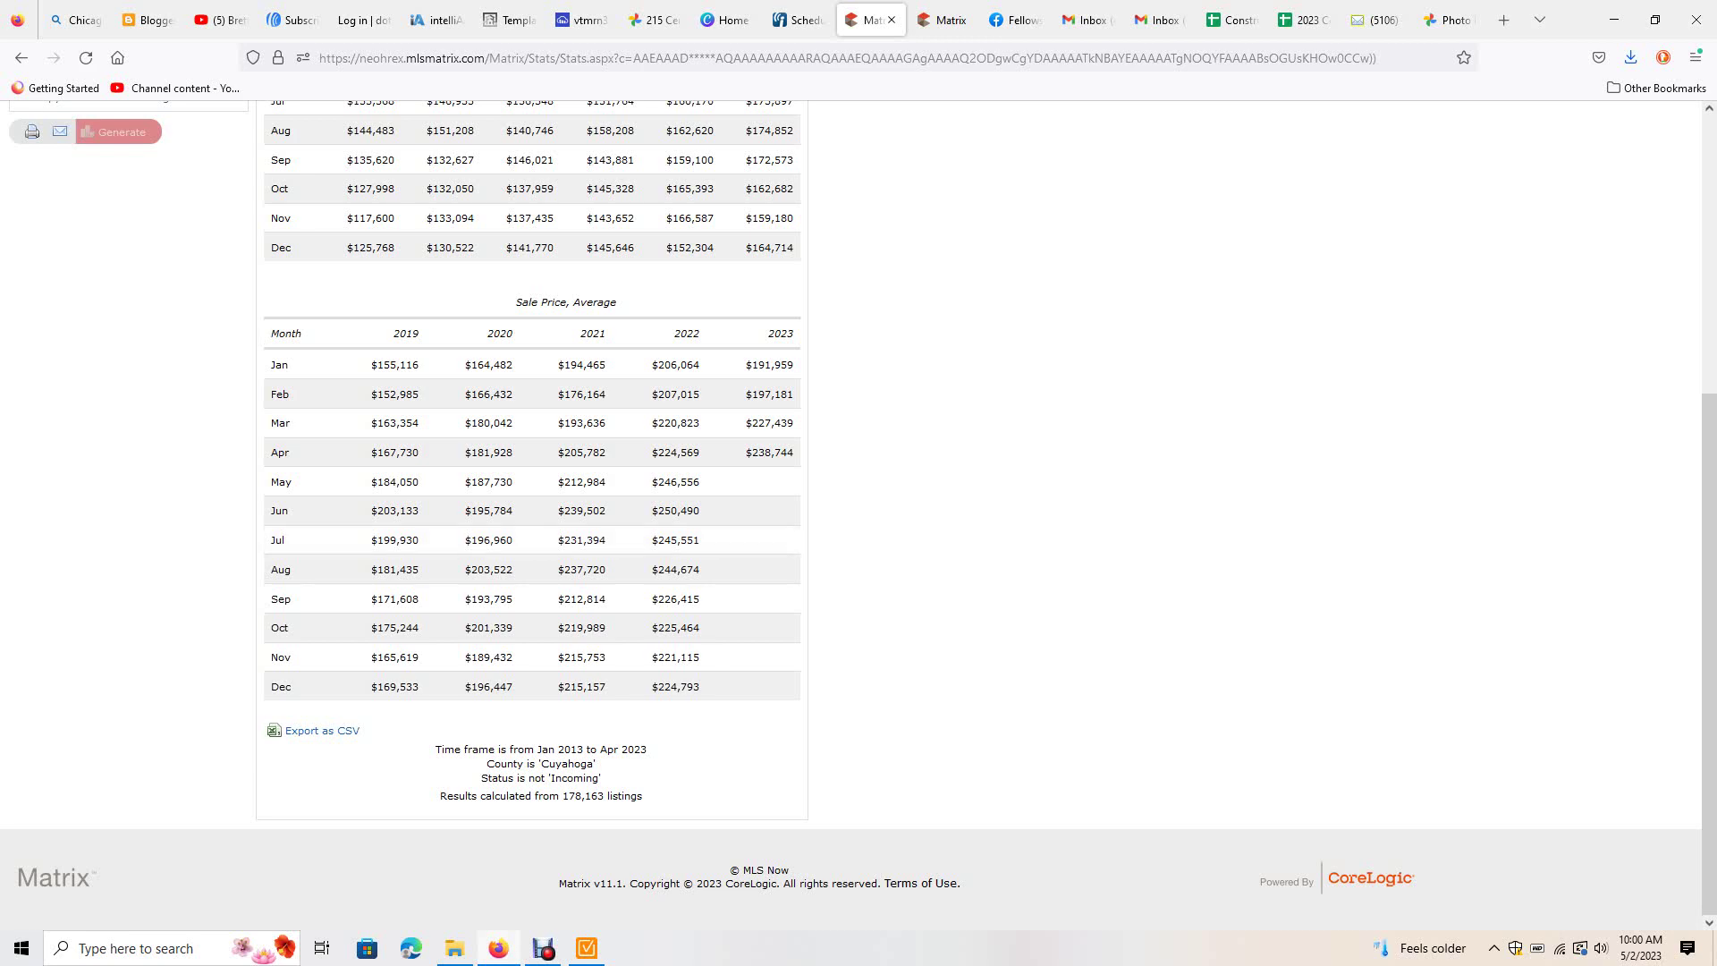
pyautogui.scroll(10, 858, 537)
pyautogui.scroll(-5, 858, 537)
pyautogui.scroll(5, 859, 536)
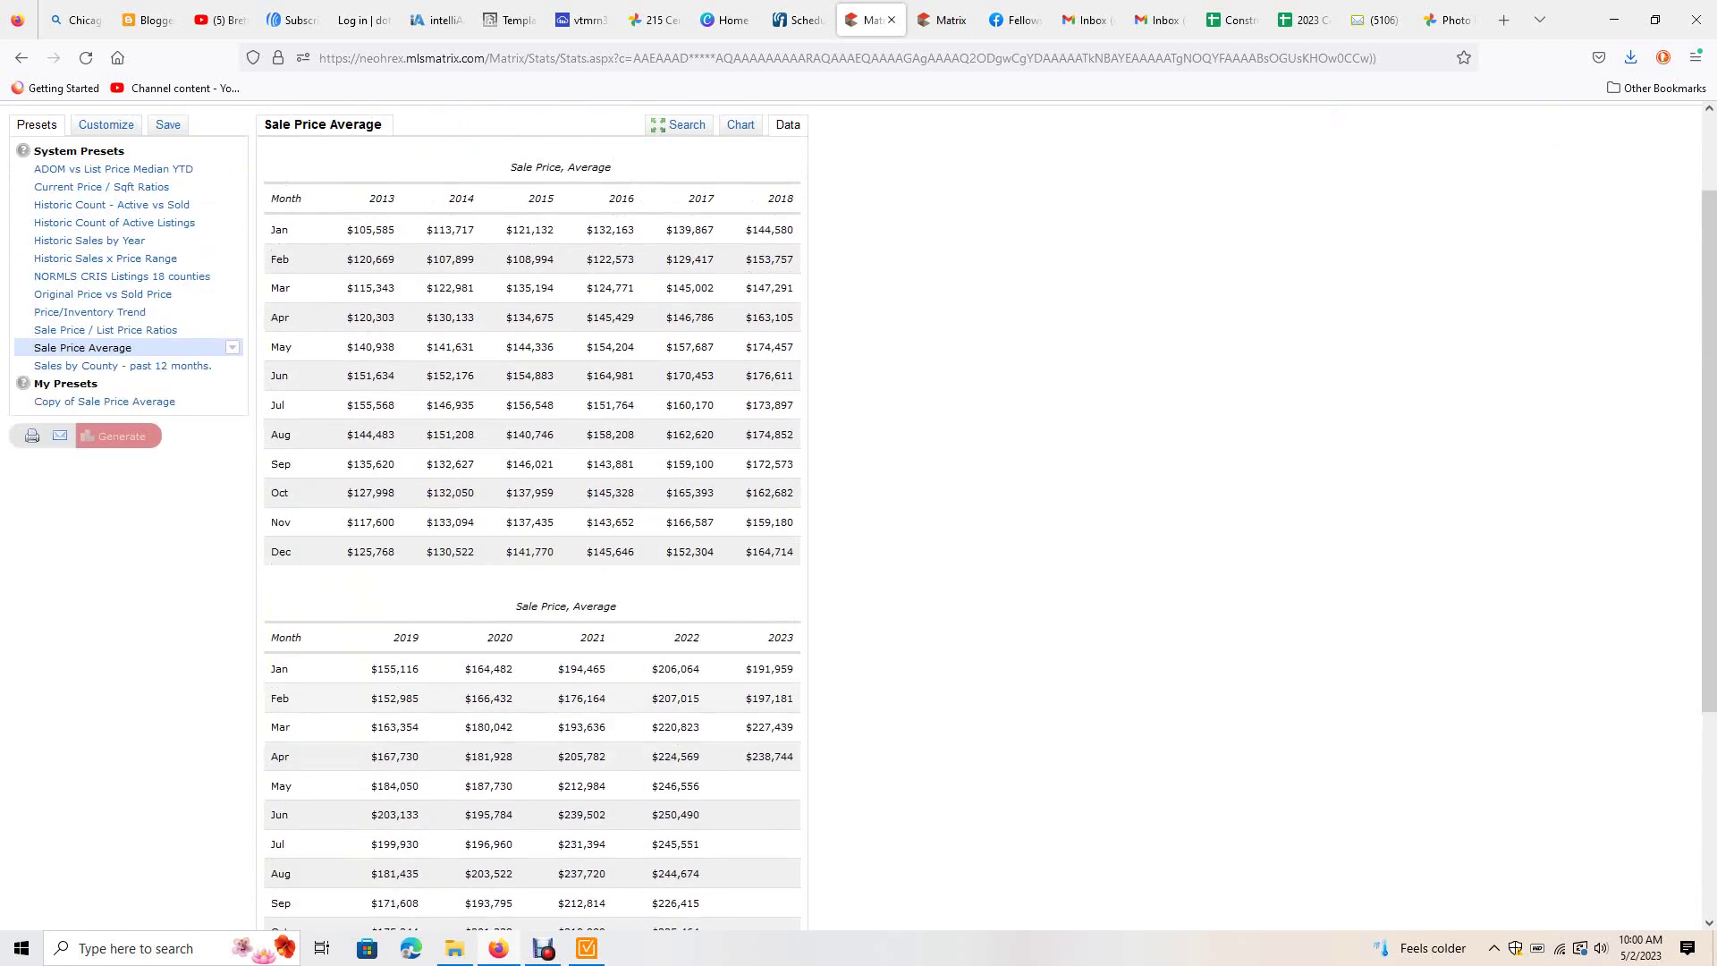
pyautogui.scroll(3, 859, 537)
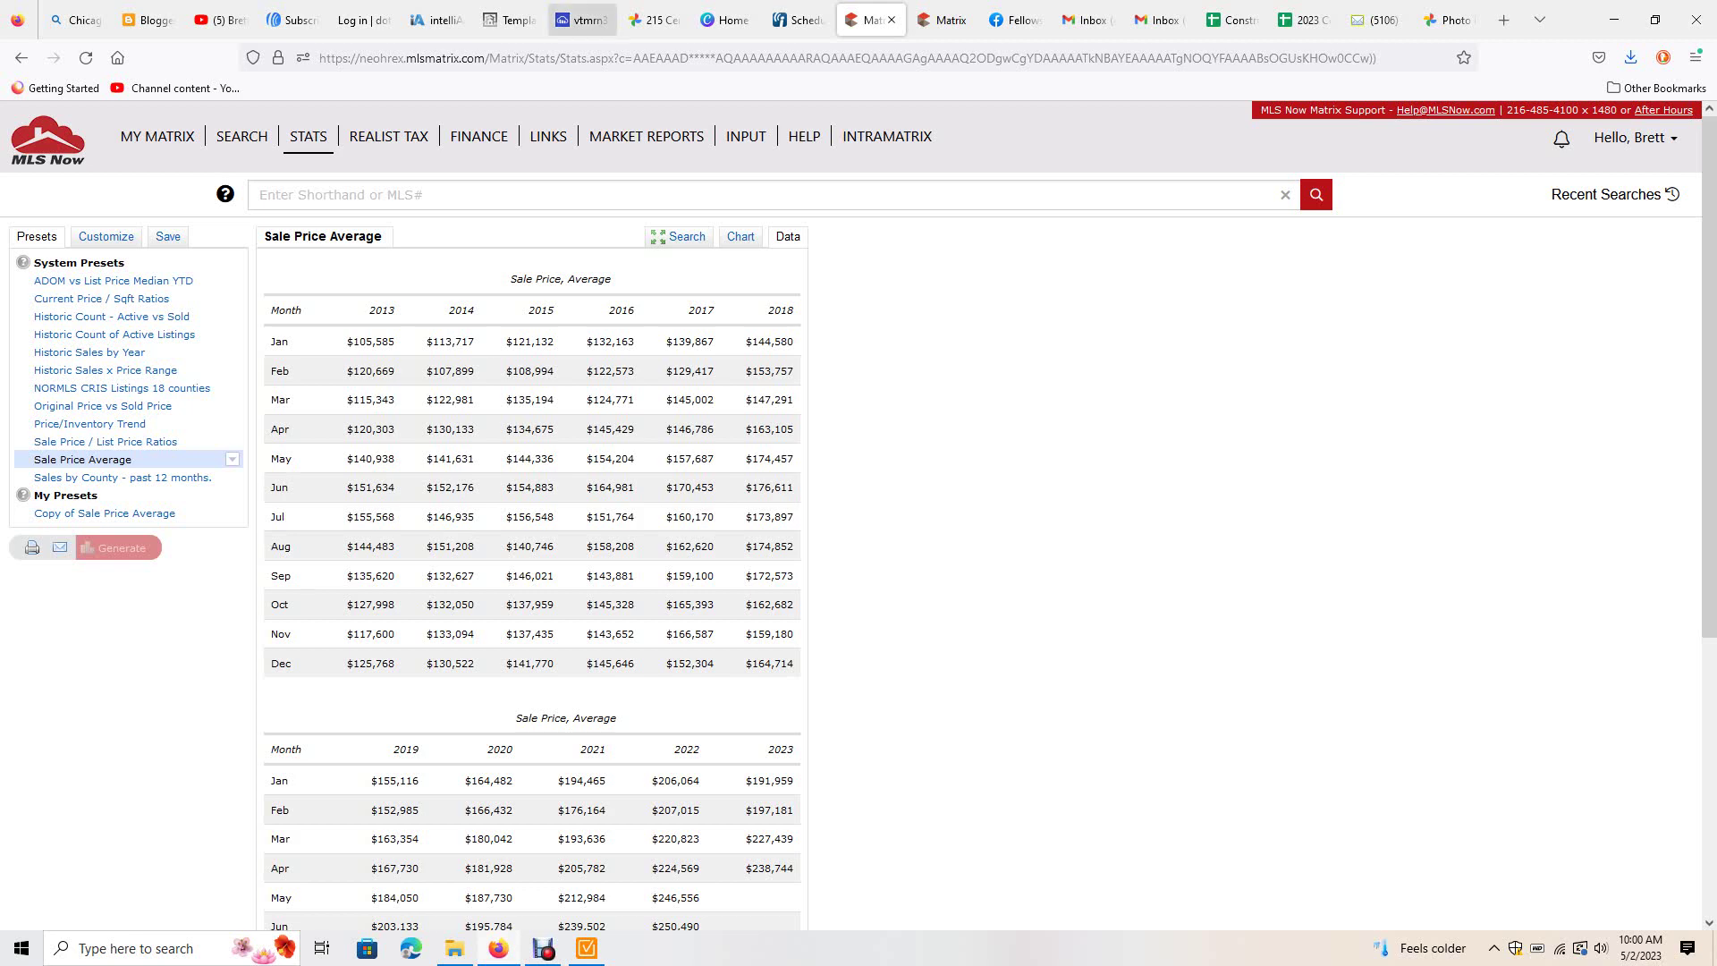
# Switch to the $130,000 Just Sold flyer tab and show Firefox's menu bar
pyautogui.click(581, 21)
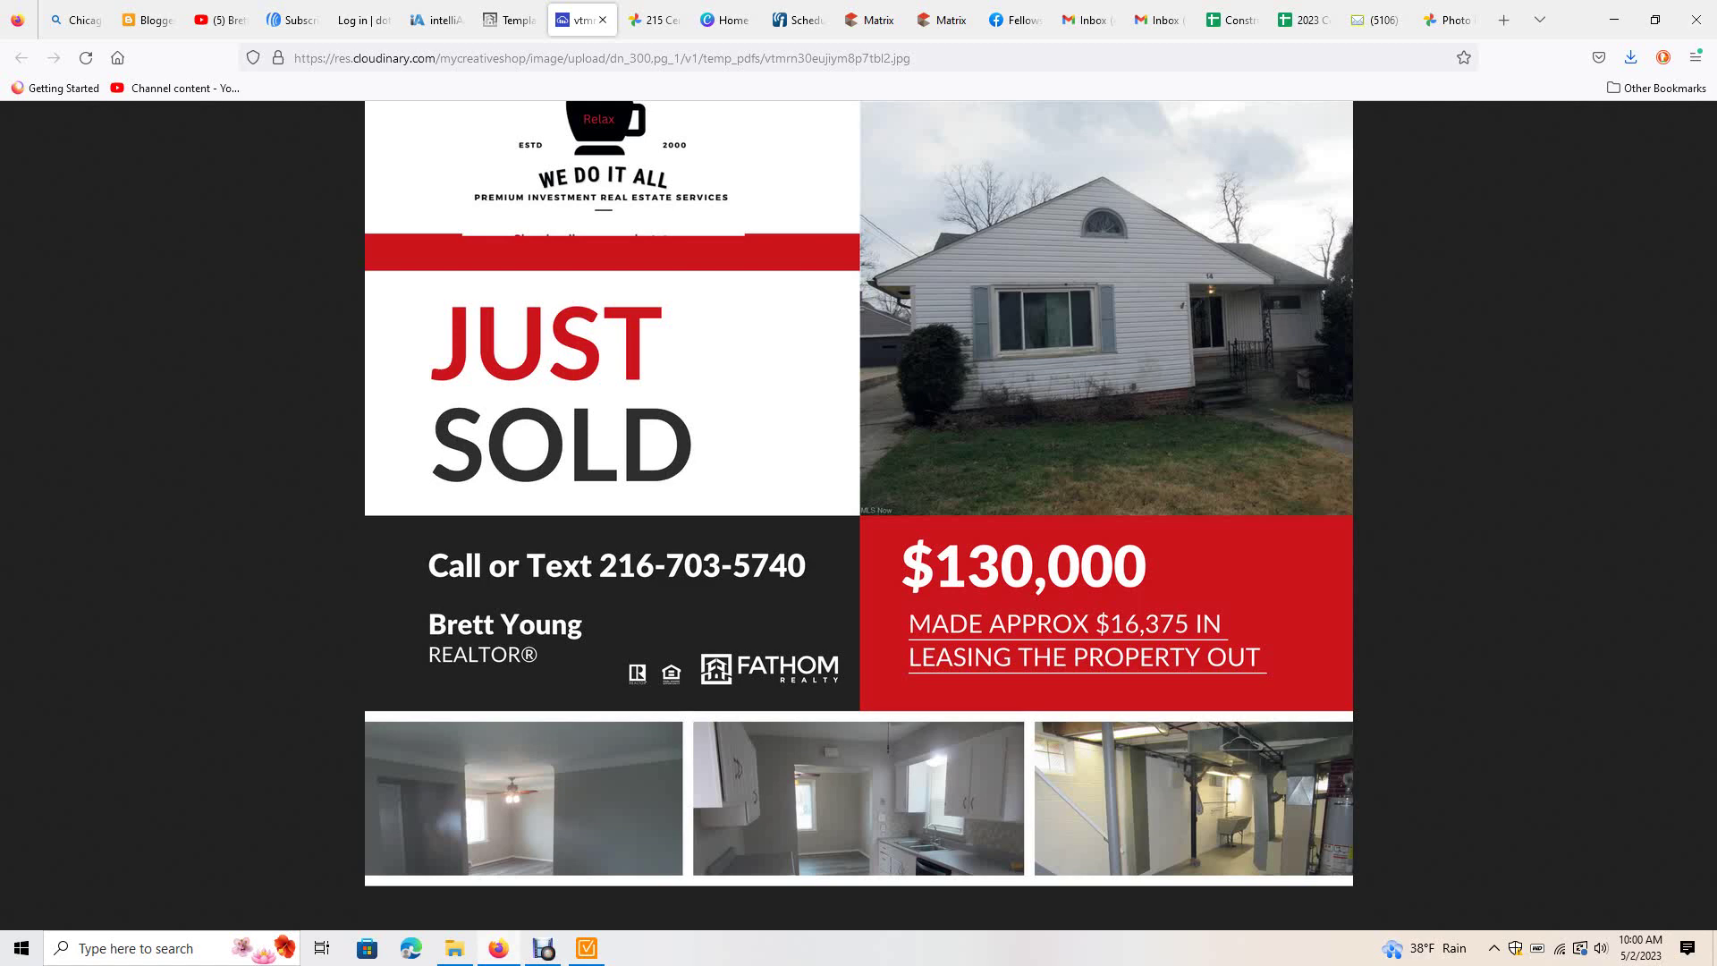
pyautogui.press('alt')
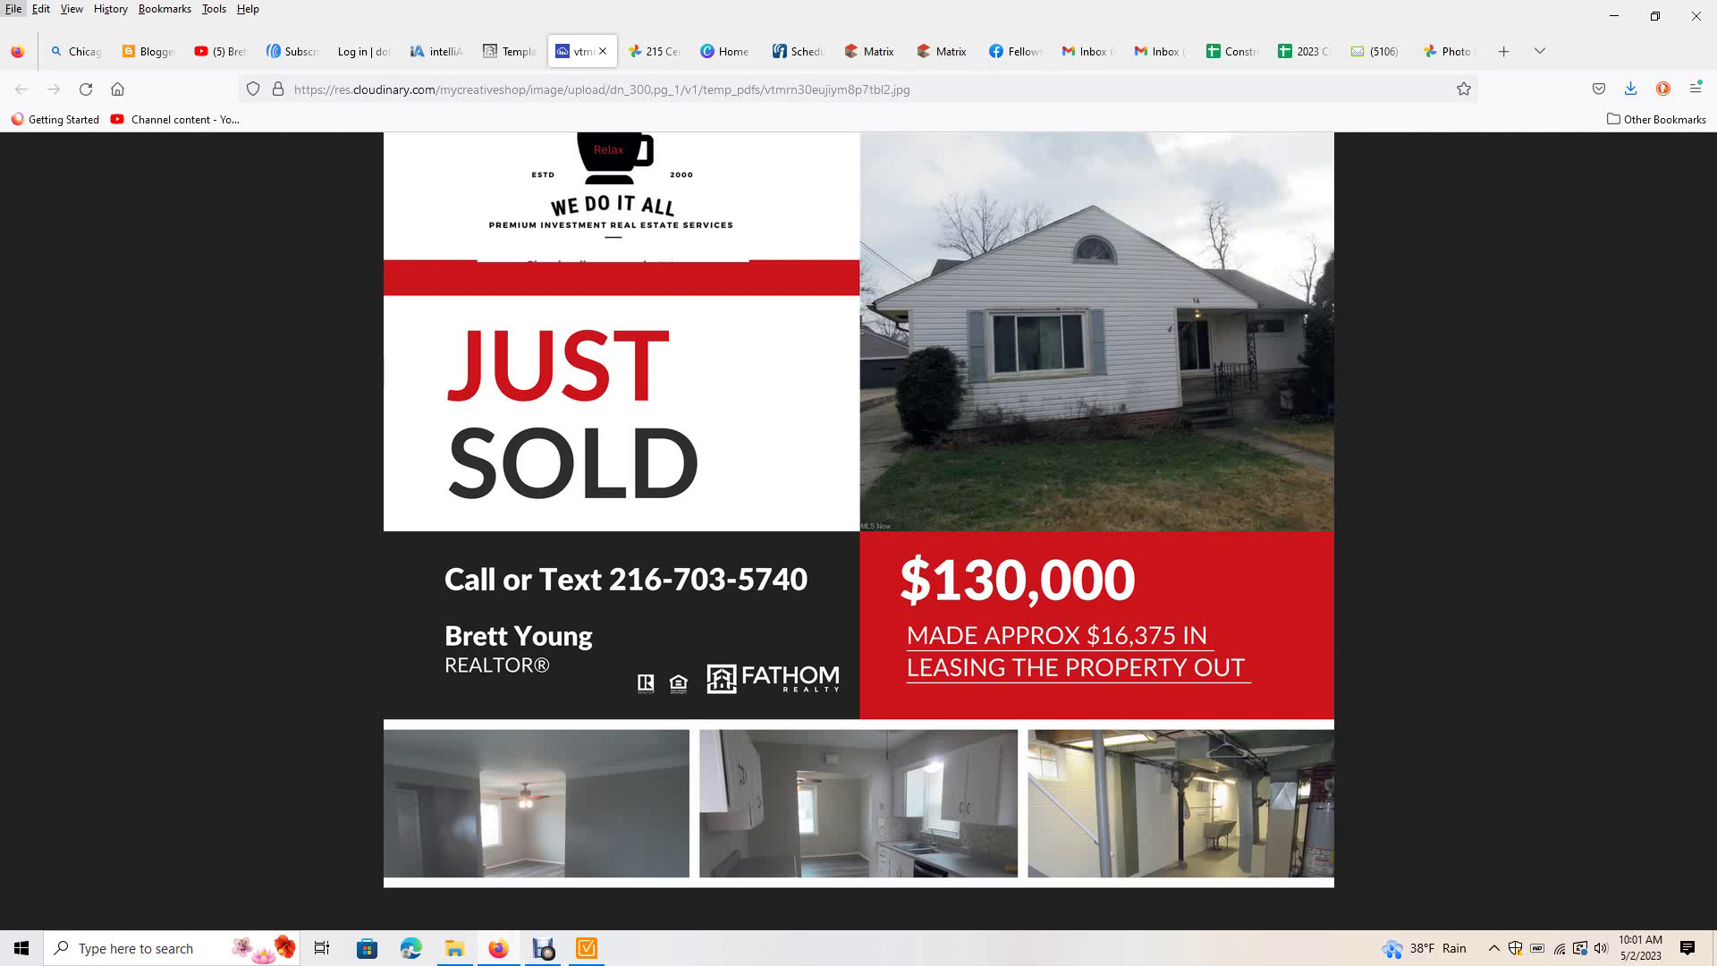
pyautogui.click(860, 805)
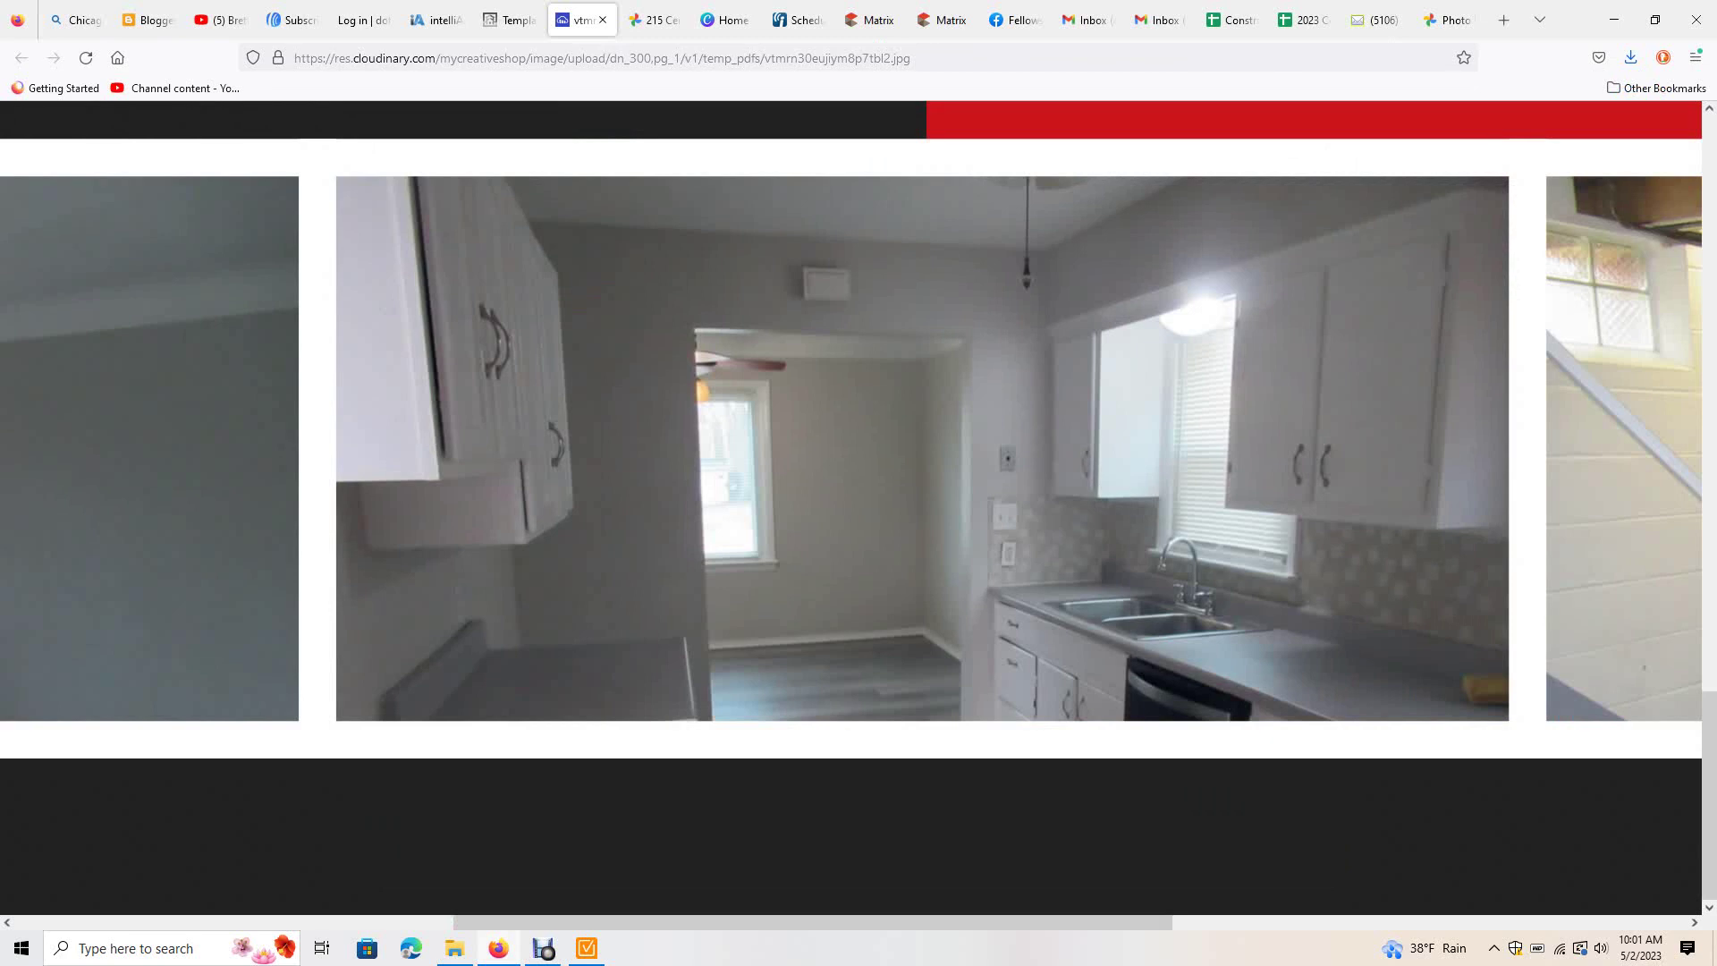
pyautogui.click(858, 450)
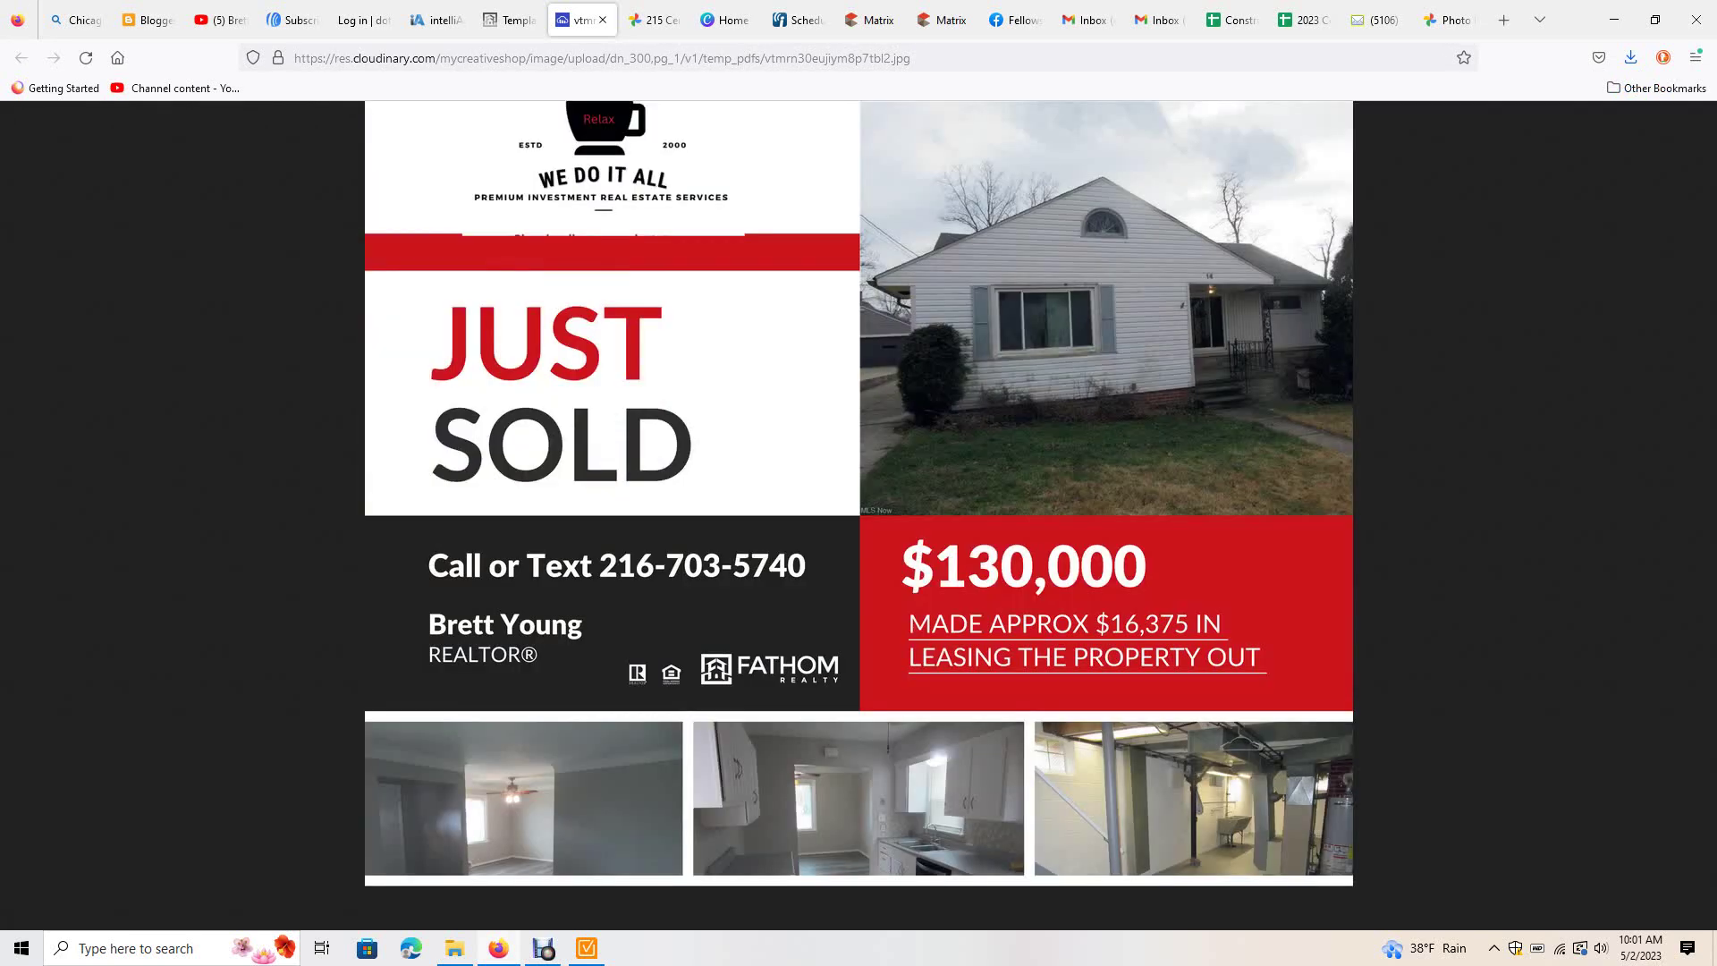
pyautogui.click(1073, 798)
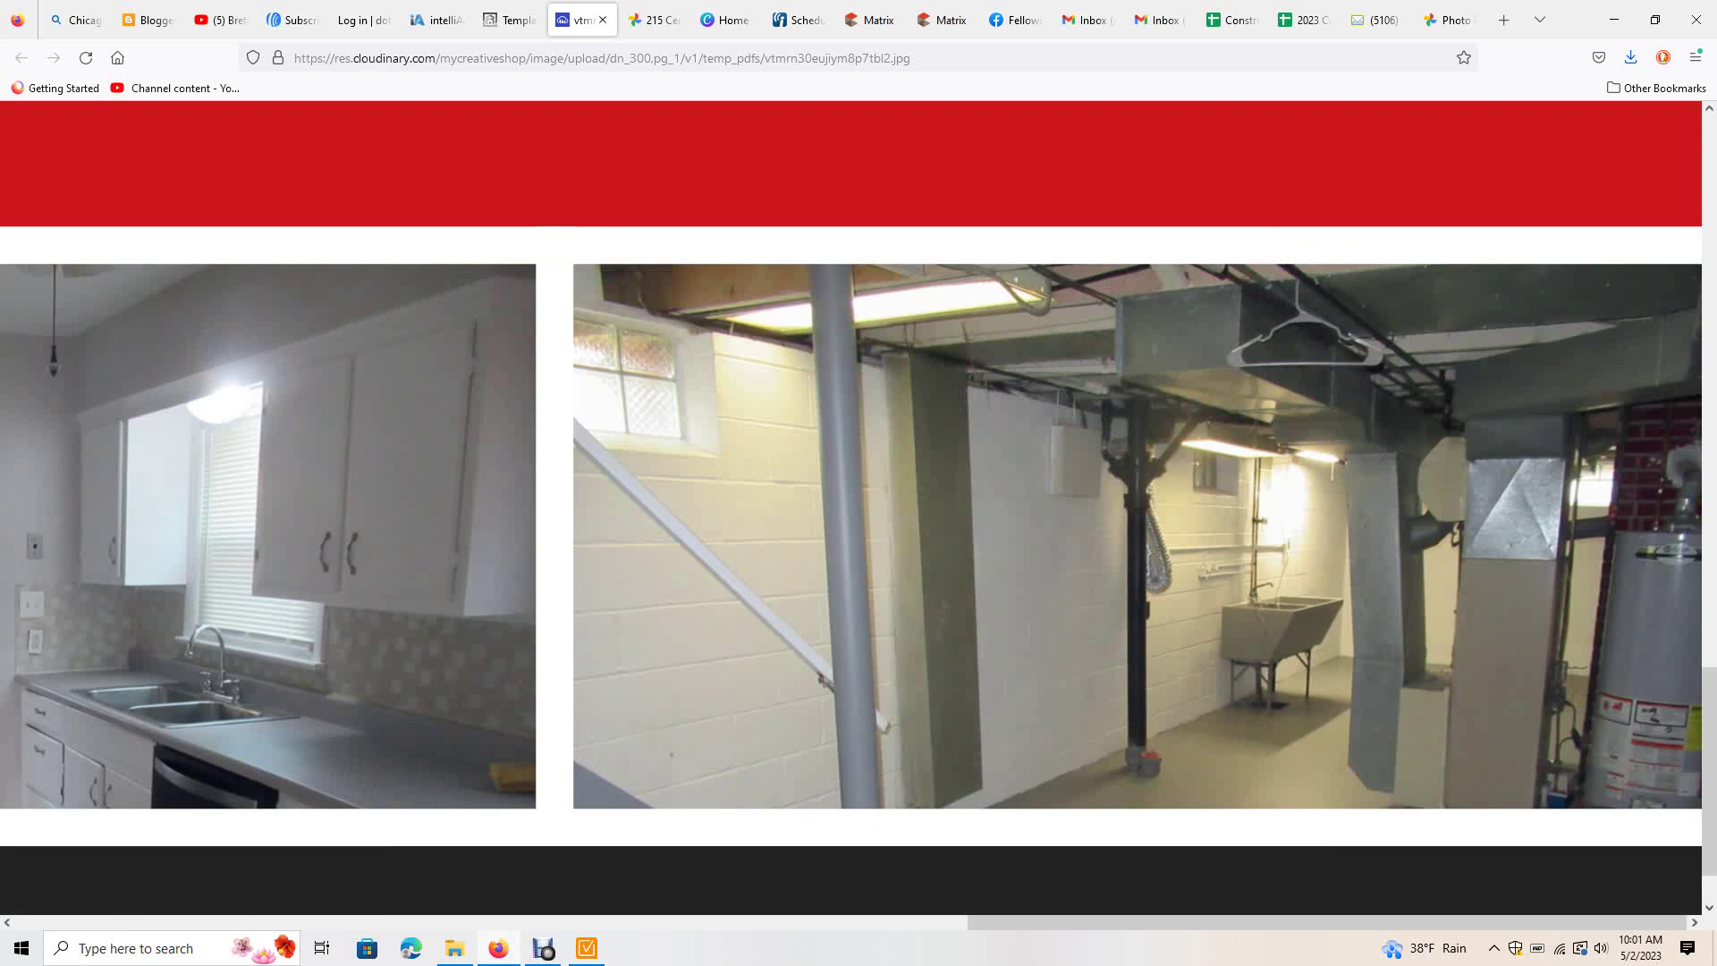
pyautogui.click(858, 536)
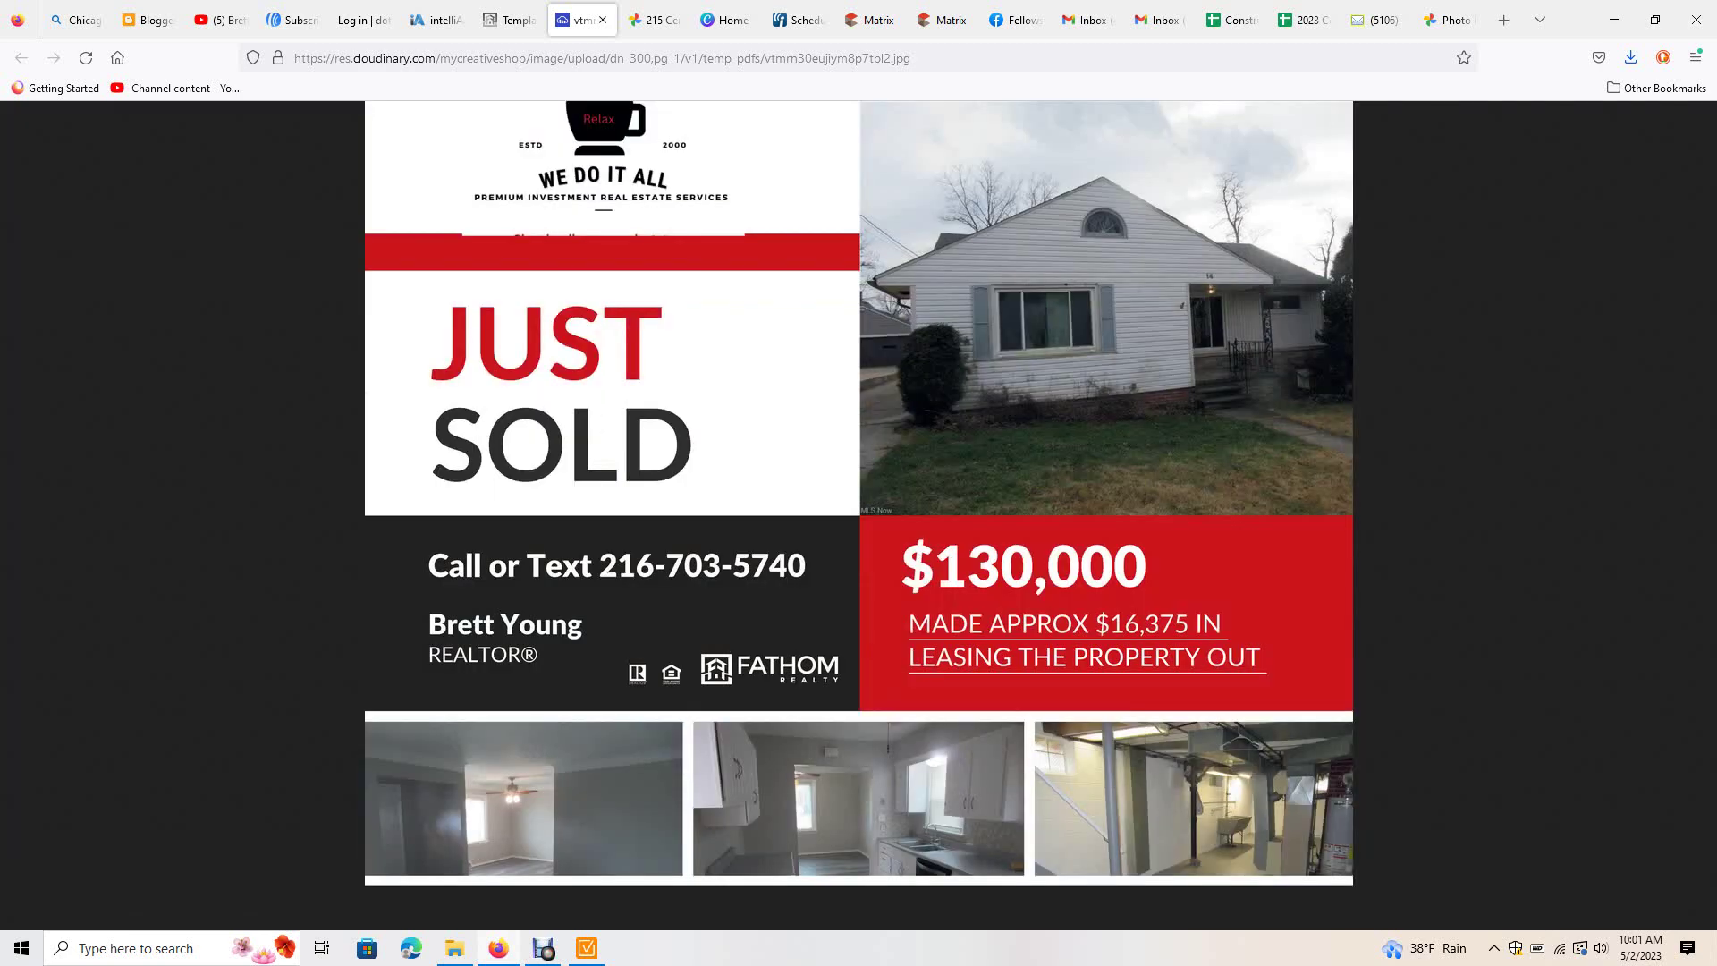
pyautogui.click(604, 797)
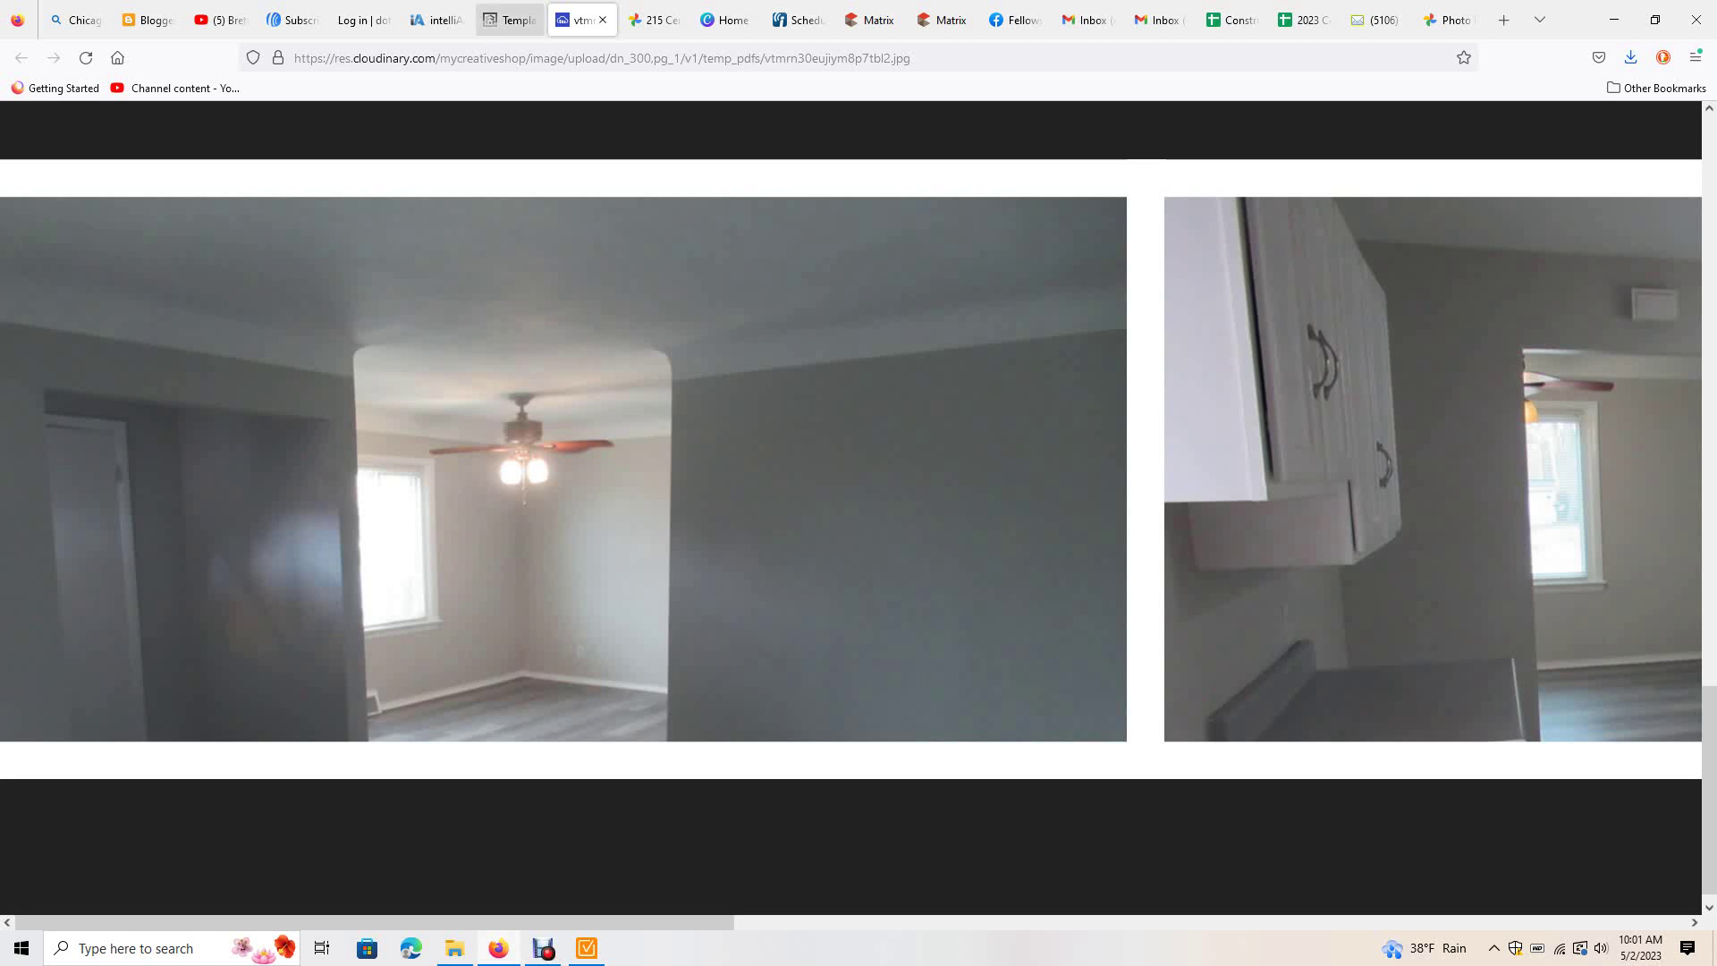
pyautogui.click(626, 436)
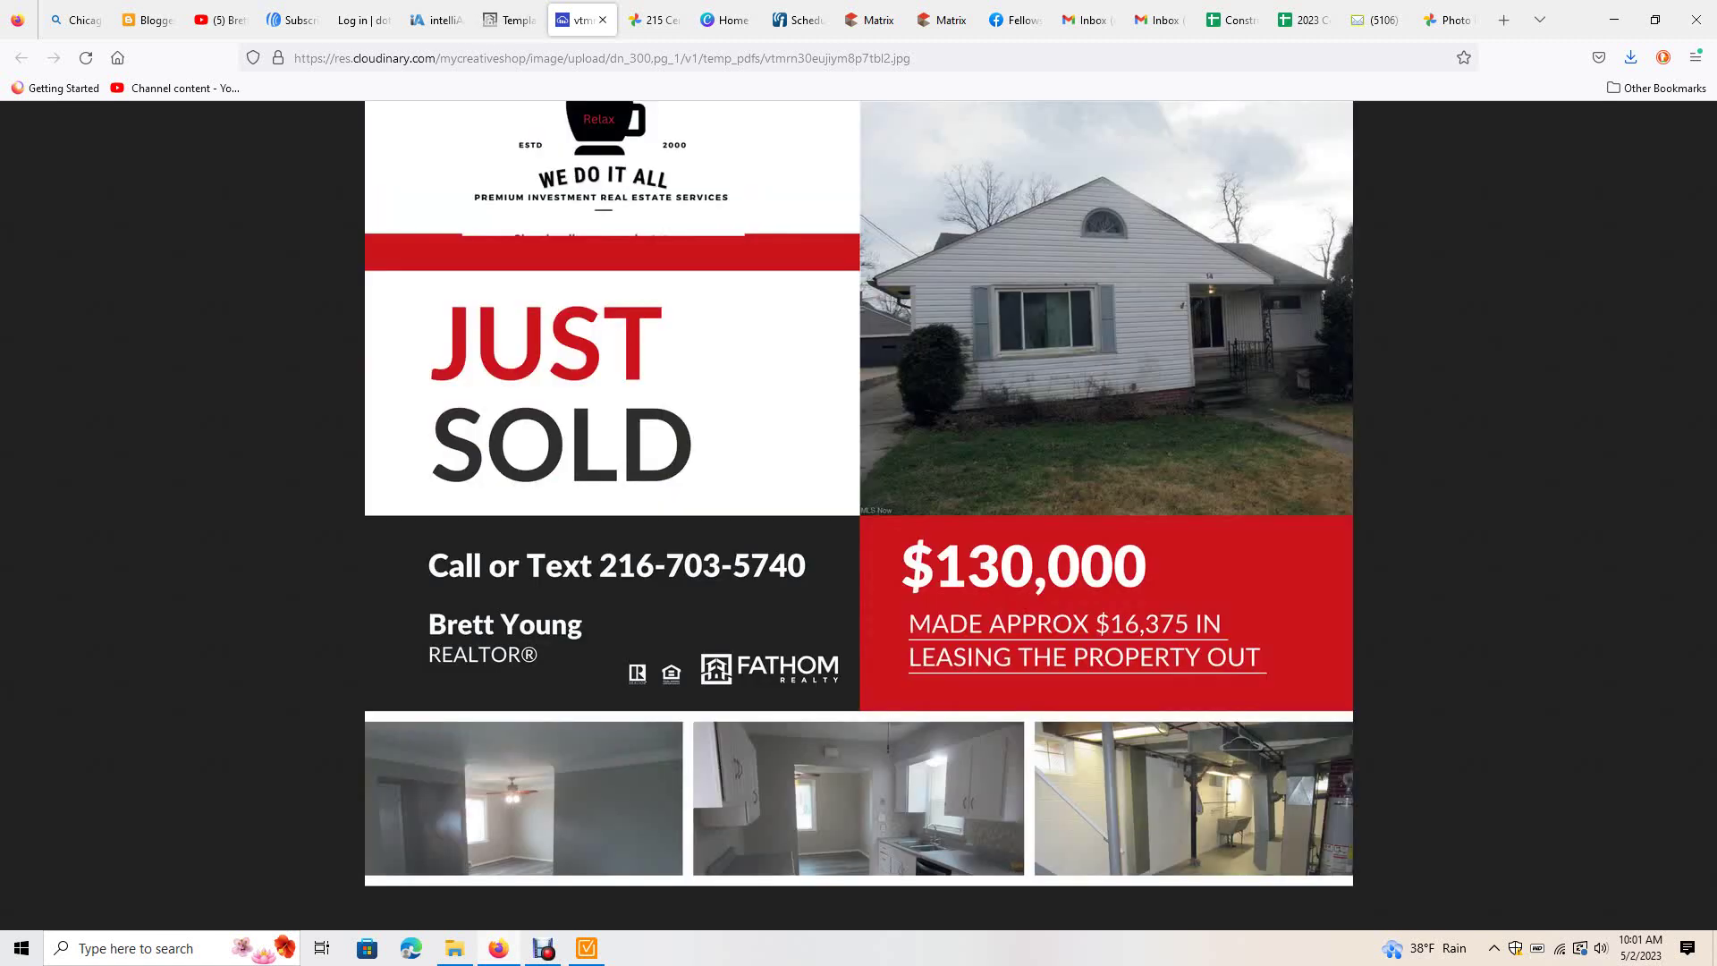